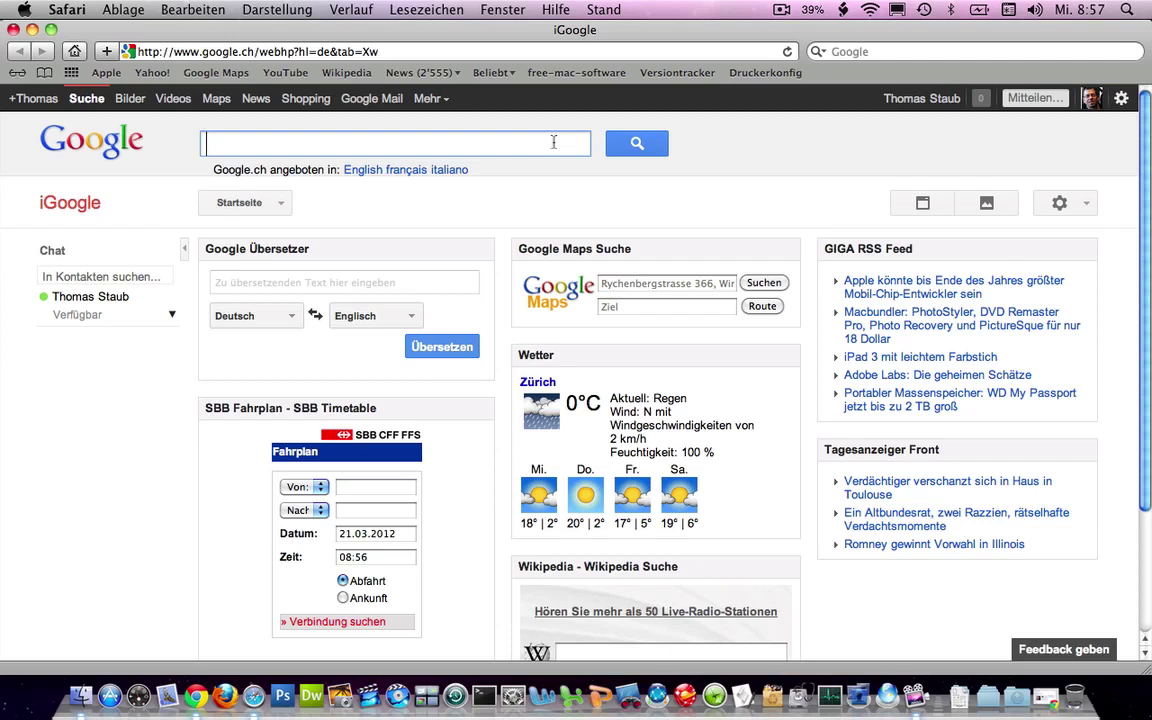
Step: Open Google Docs from the Google start page and create a new form
left_click(424, 100)
left_click(436, 298)
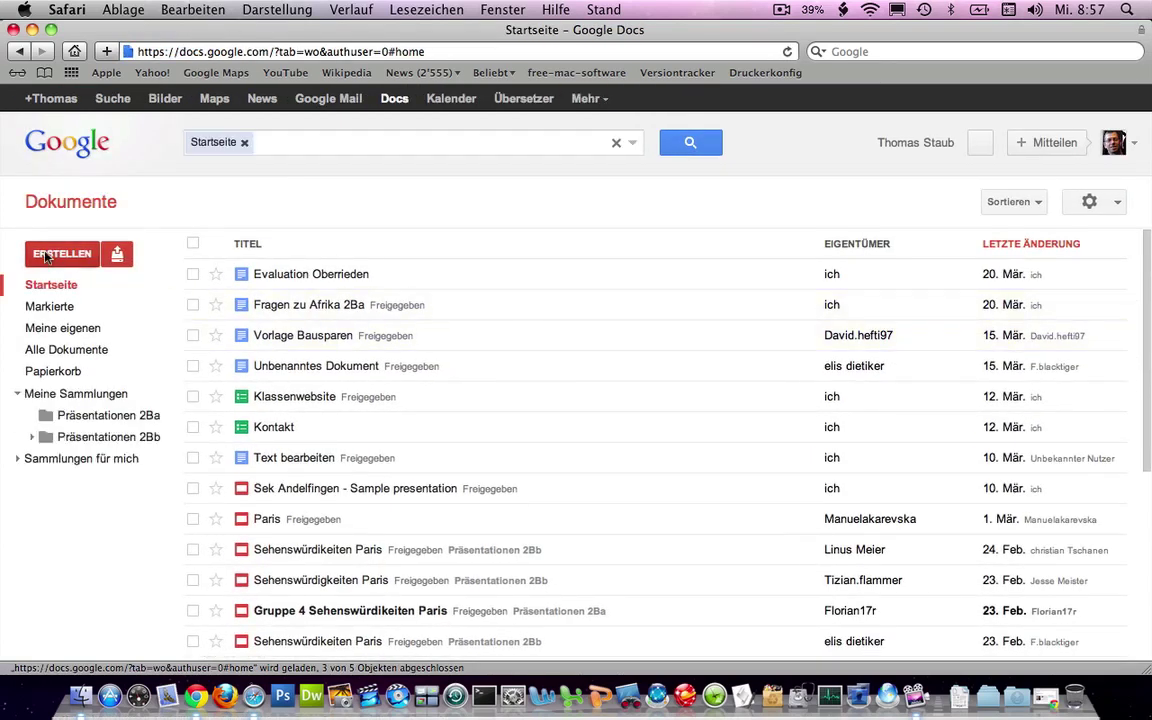
left_click(45, 256)
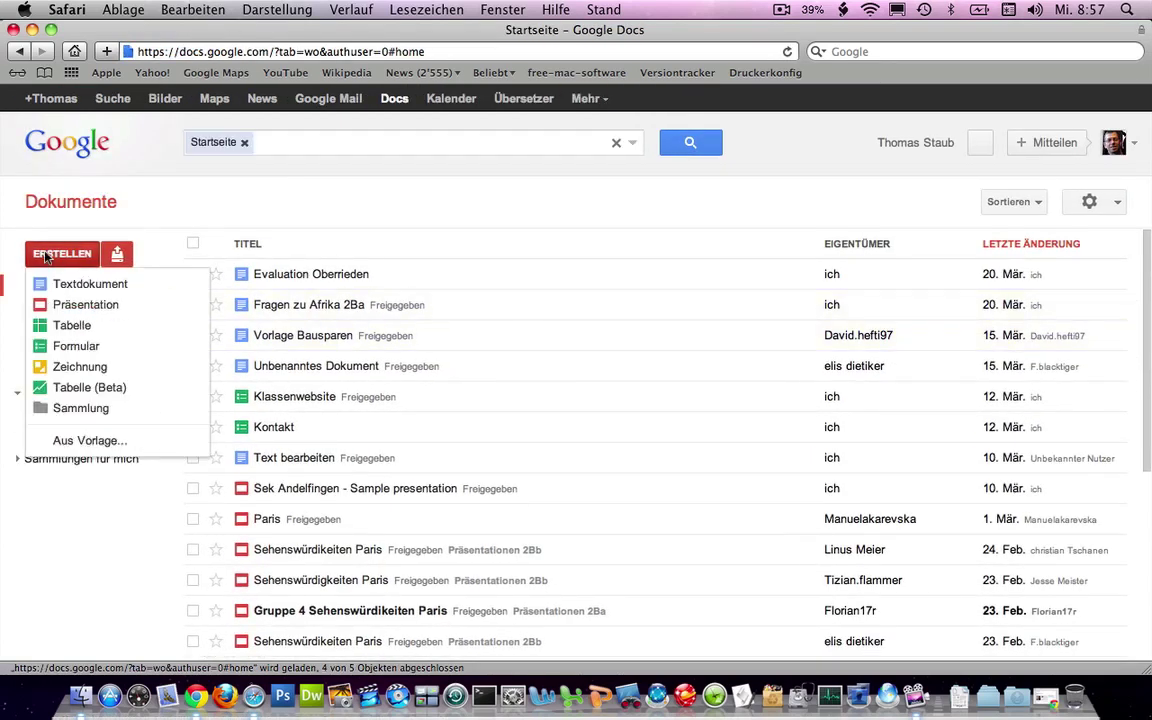
left_click(76, 346)
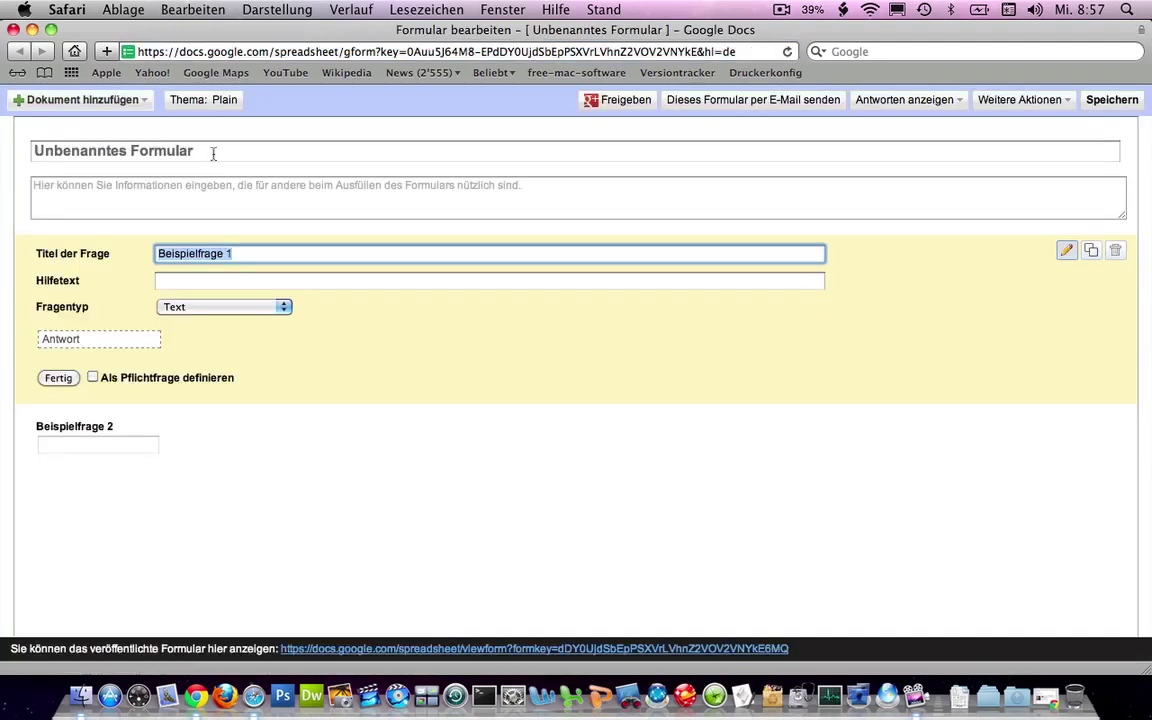
Step: Title the form "Hausaufgabenumfrage"
left_click(213, 153)
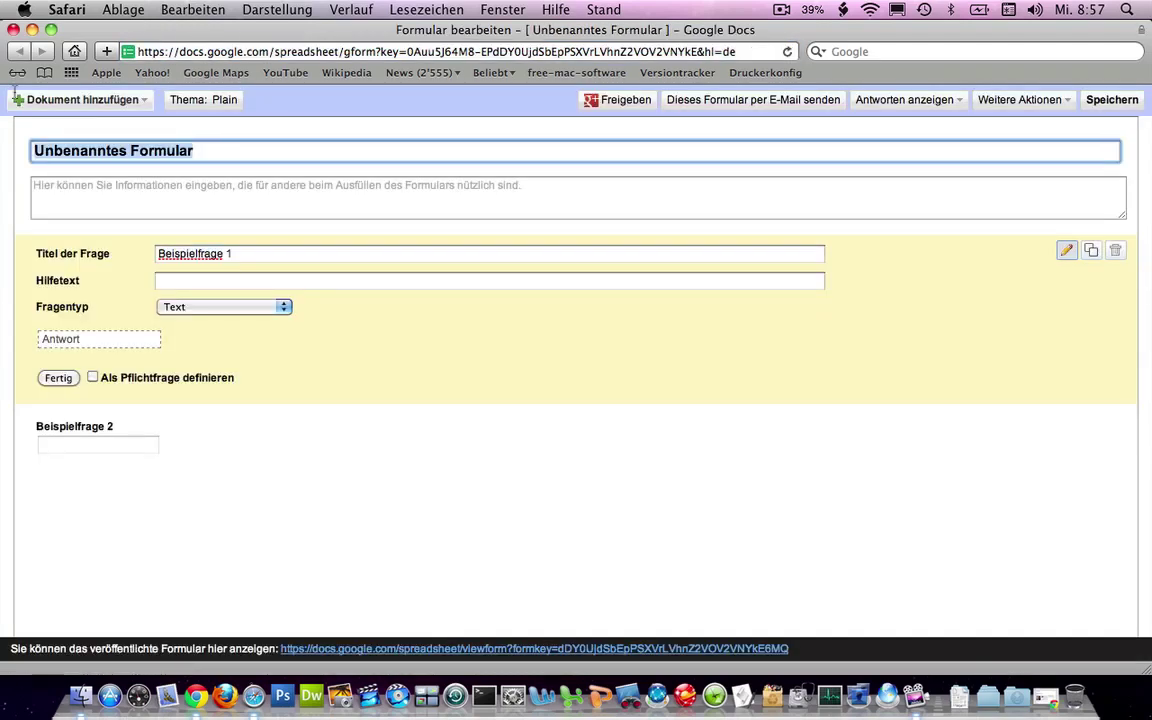
type("Hau")
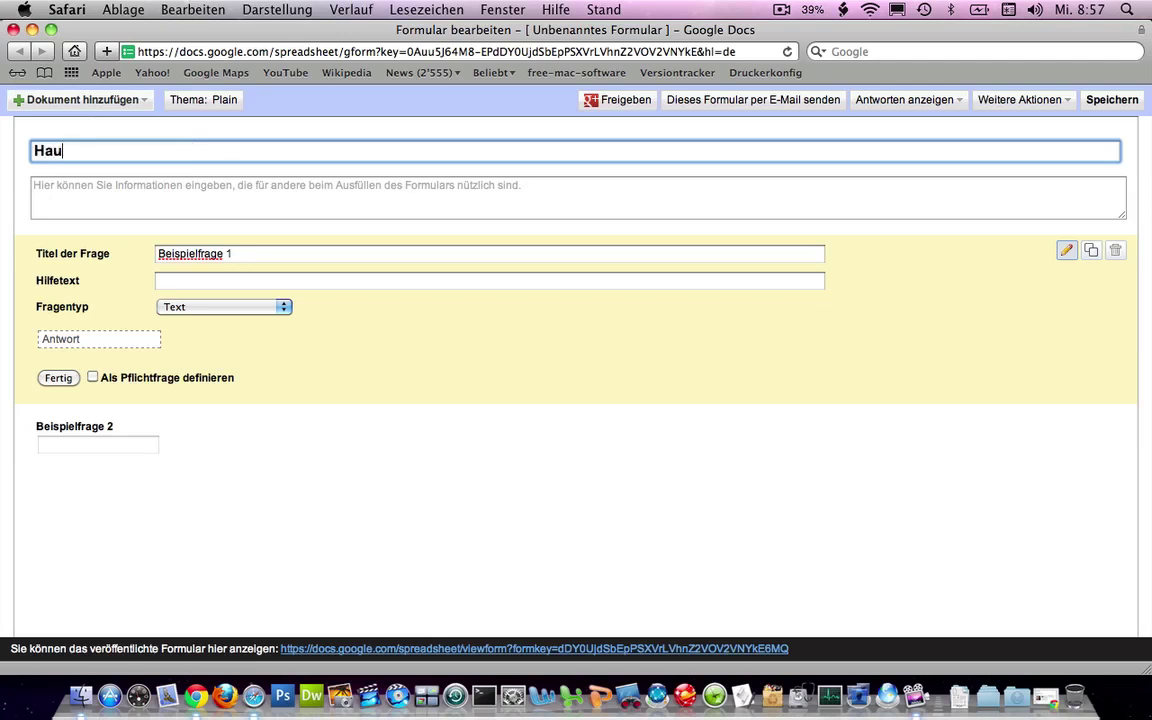
type("saufgabenumfrage")
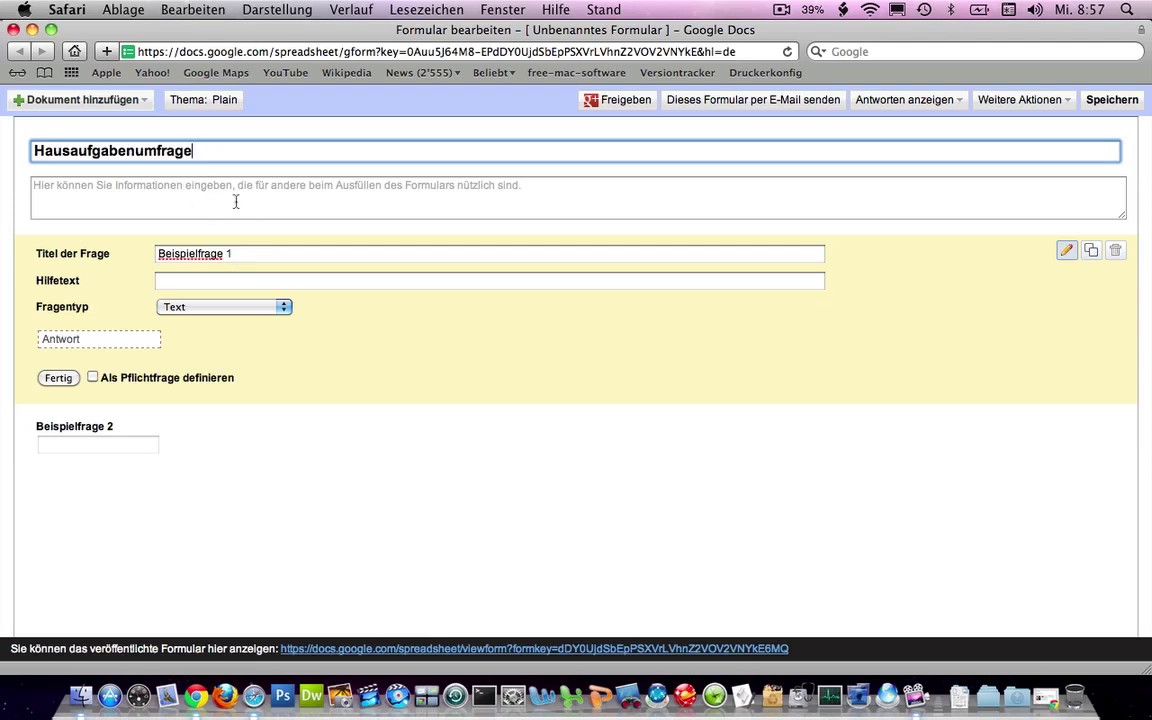
Step: Title the first question "Name", keep its question type as Text and make it mandatory
left_click(245, 255)
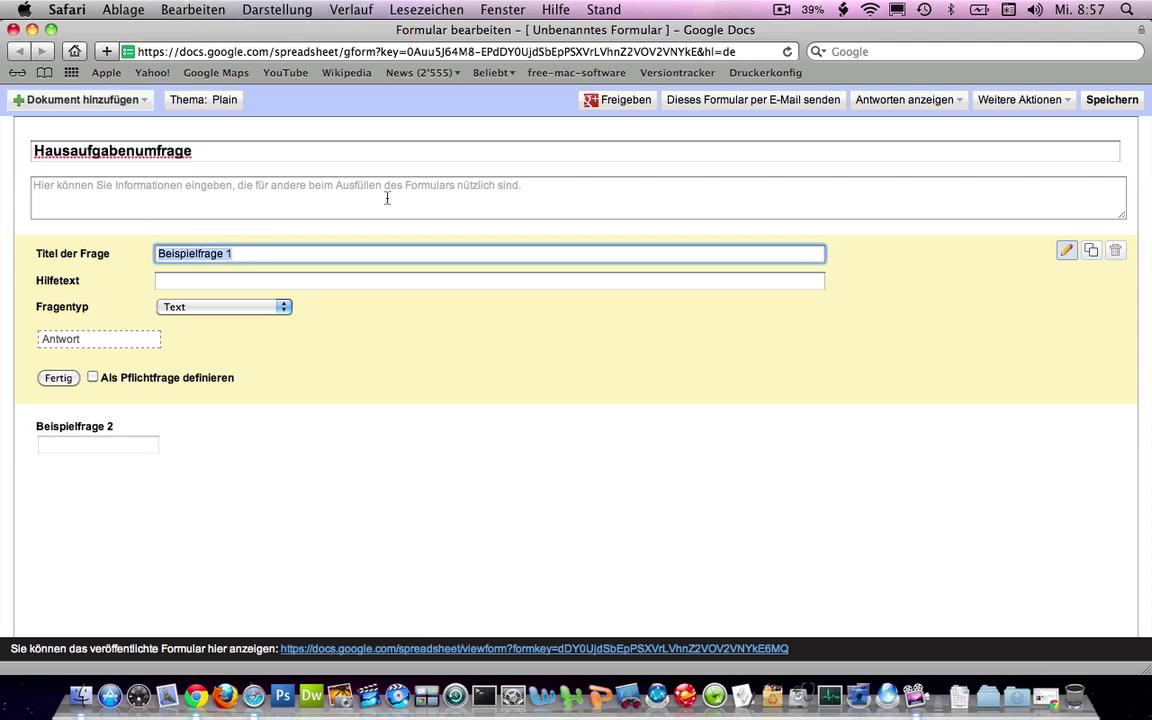
type("N")
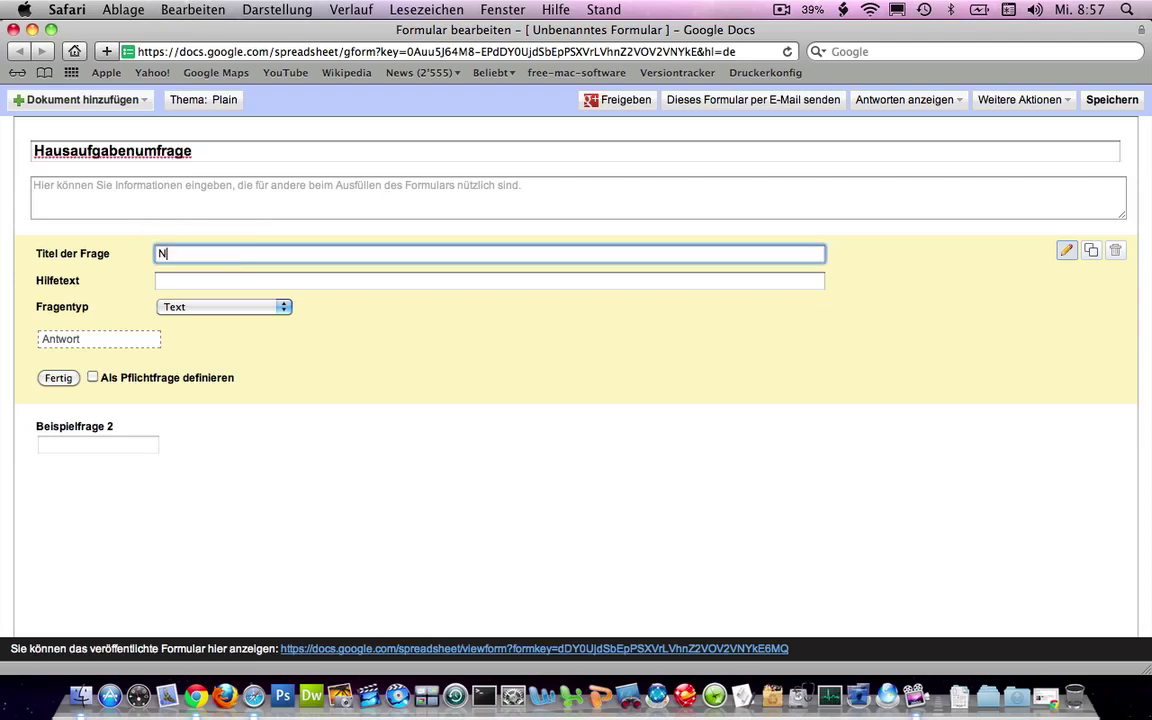
type("ame")
left_click(219, 280)
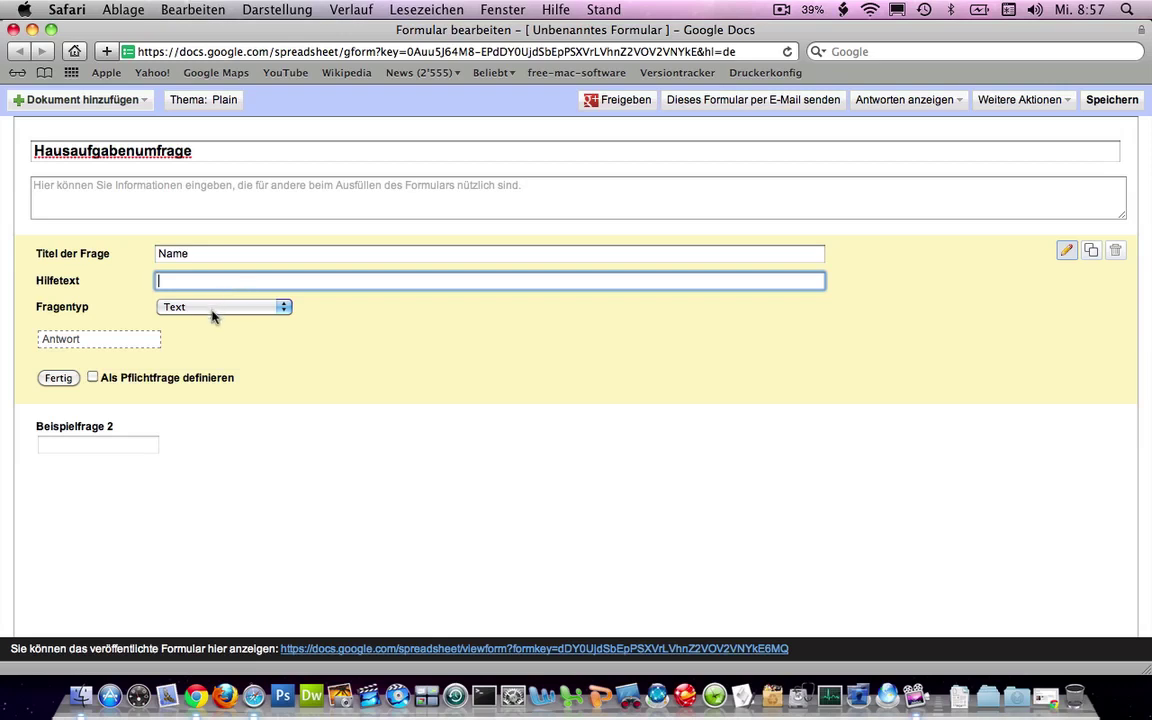
left_click(213, 314)
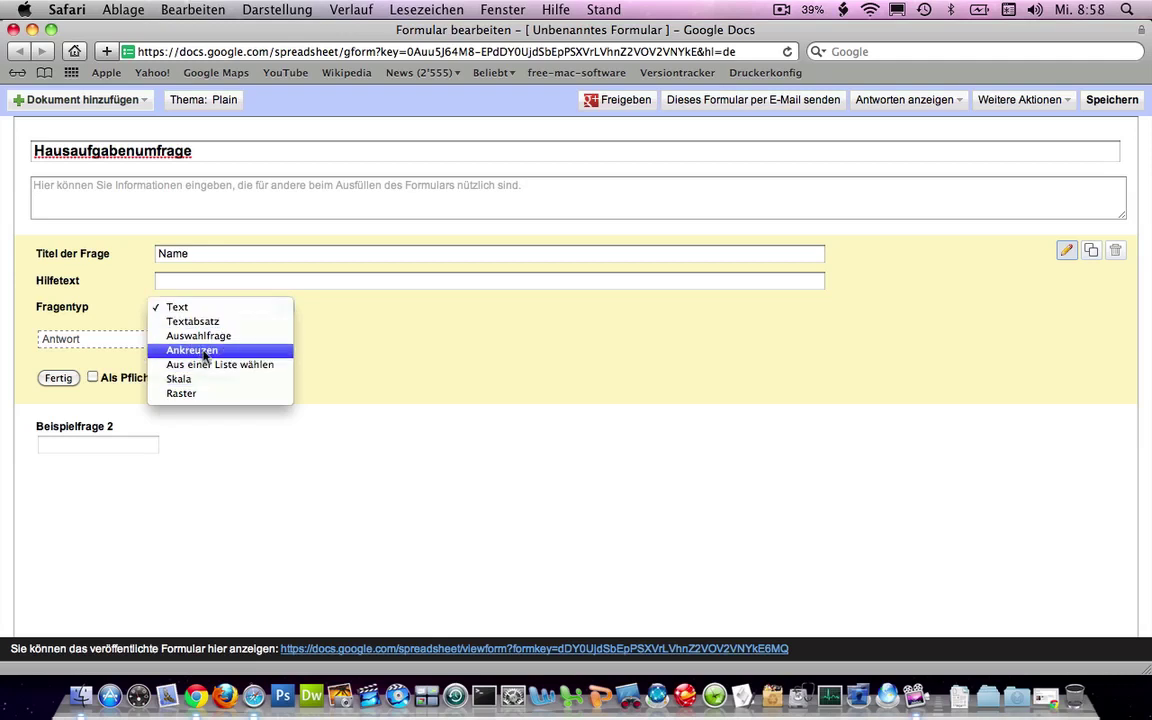
left_click(187, 268)
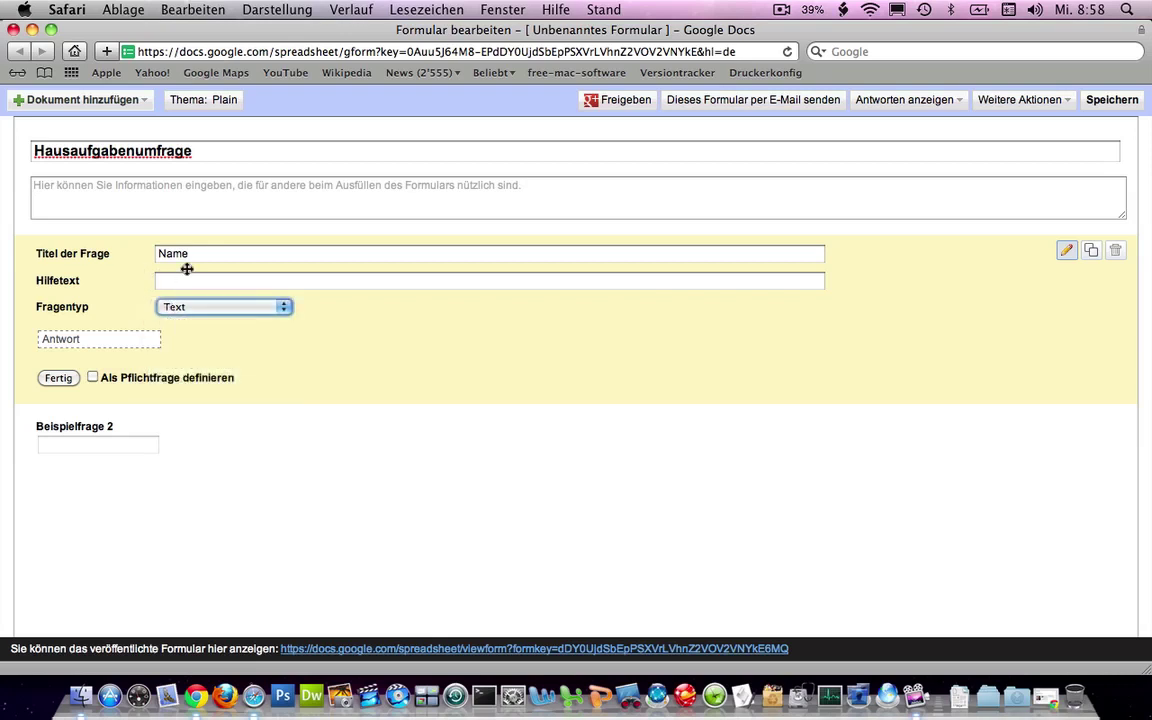
left_click(92, 379)
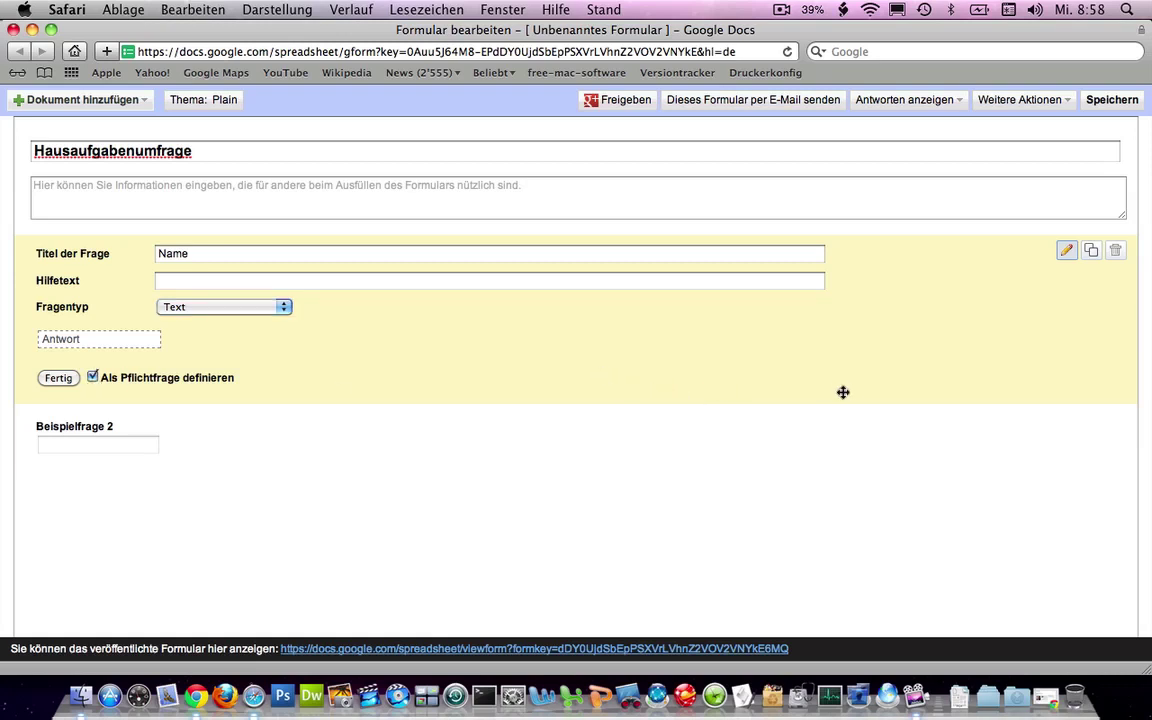
Step: Edit the second sample question, title it "E-Mail" and make it mandatory
mouse_move(977, 432)
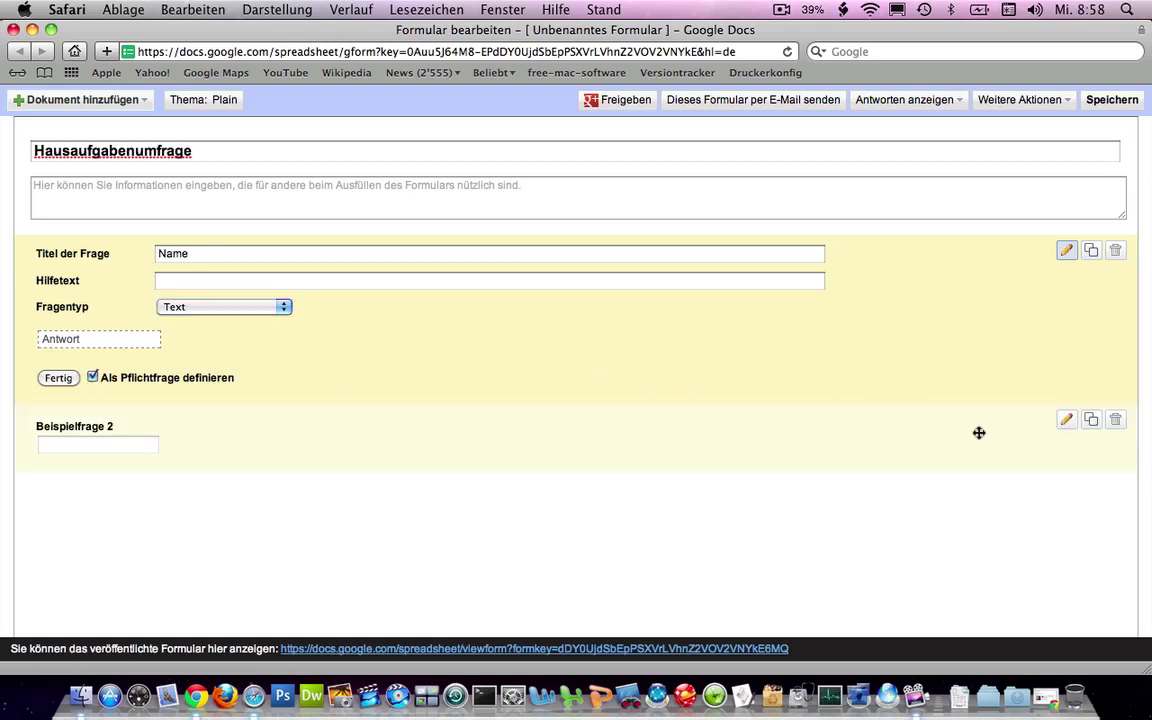
left_click(1064, 423)
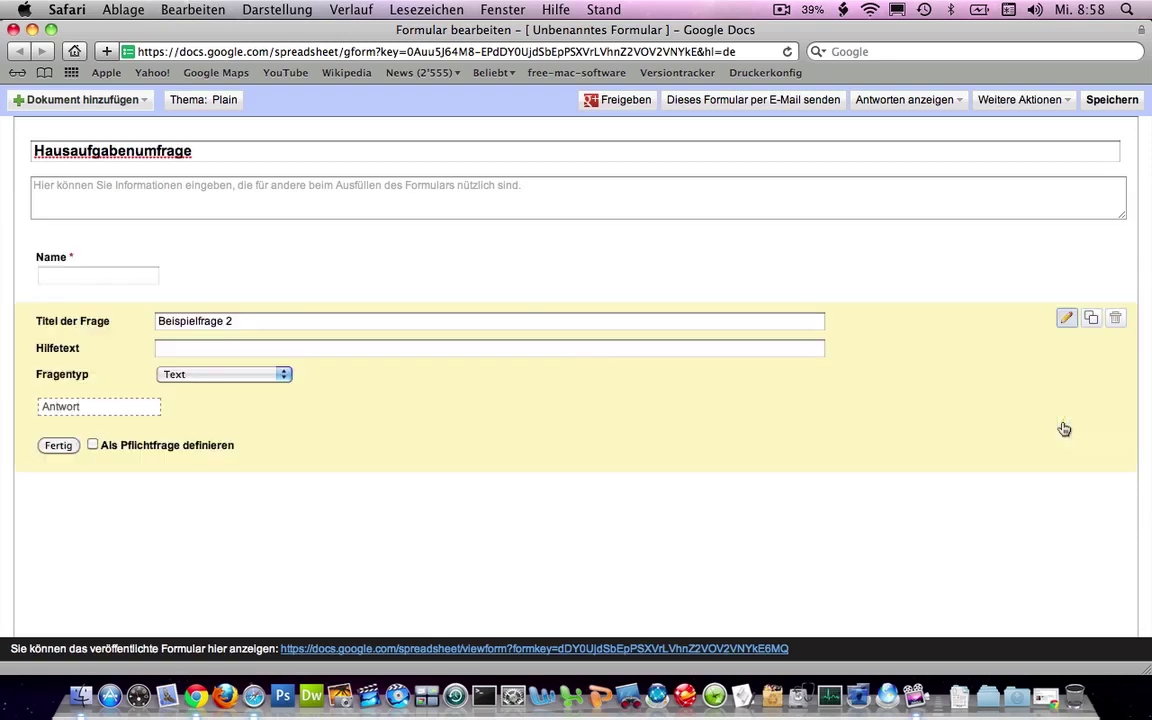
left_click_drag(239, 321, 92, 302)
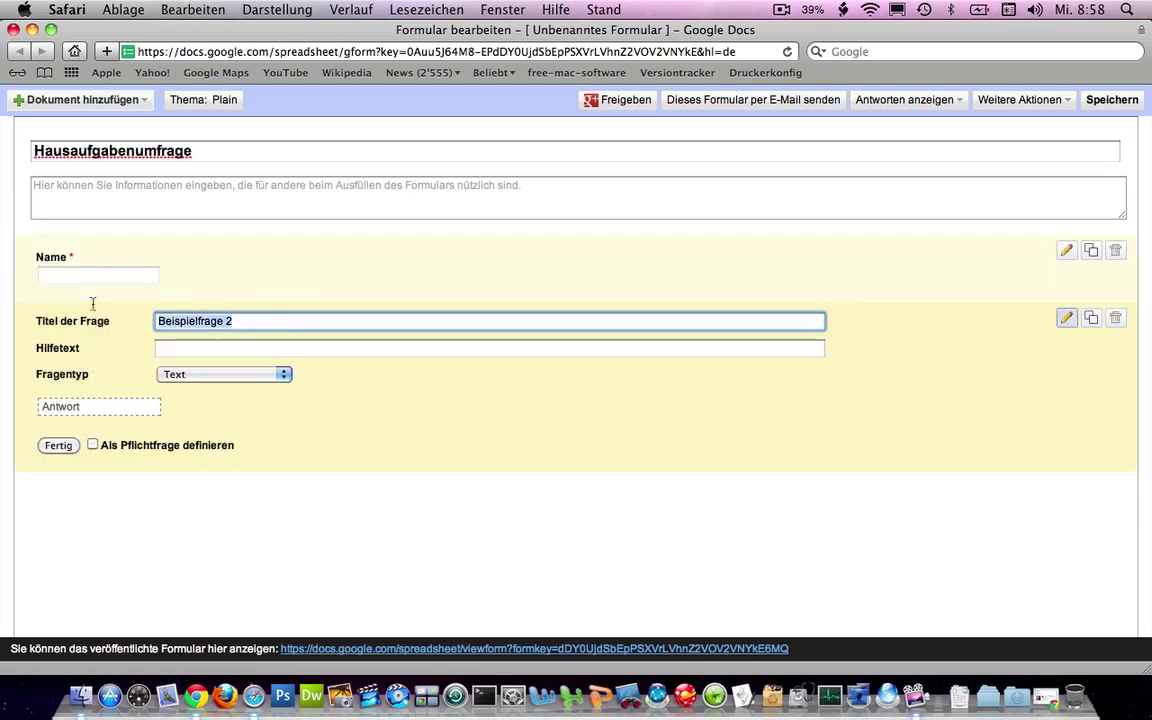
type("E-M")
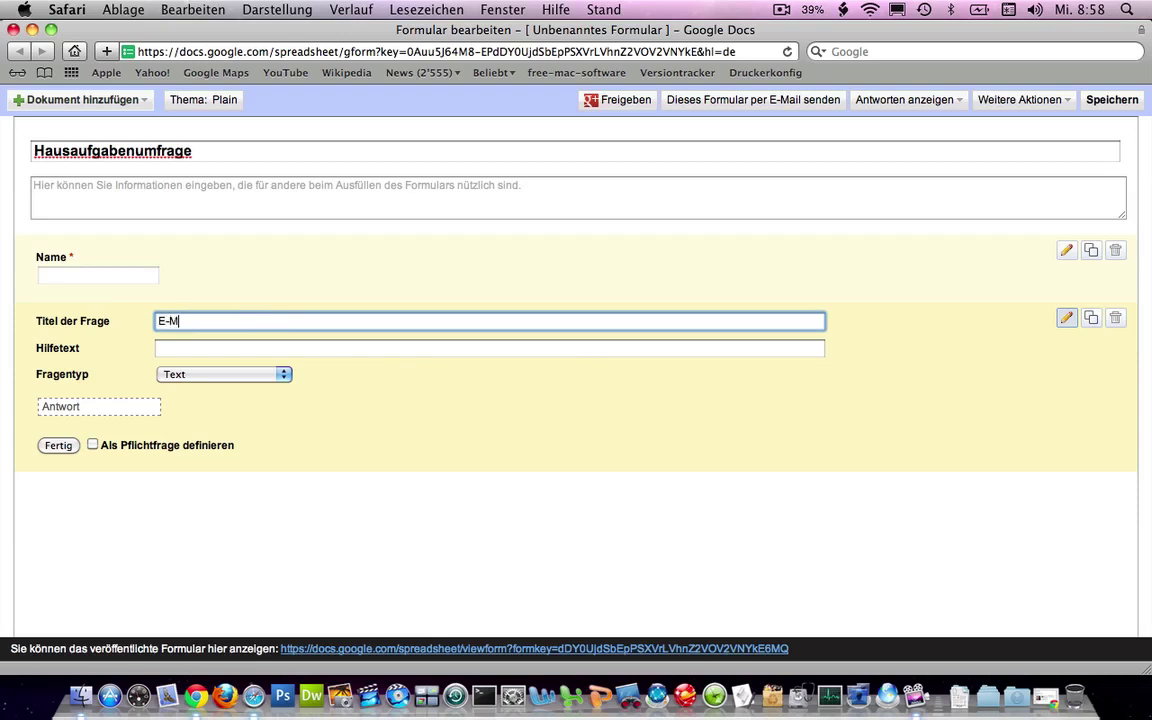
type("ail")
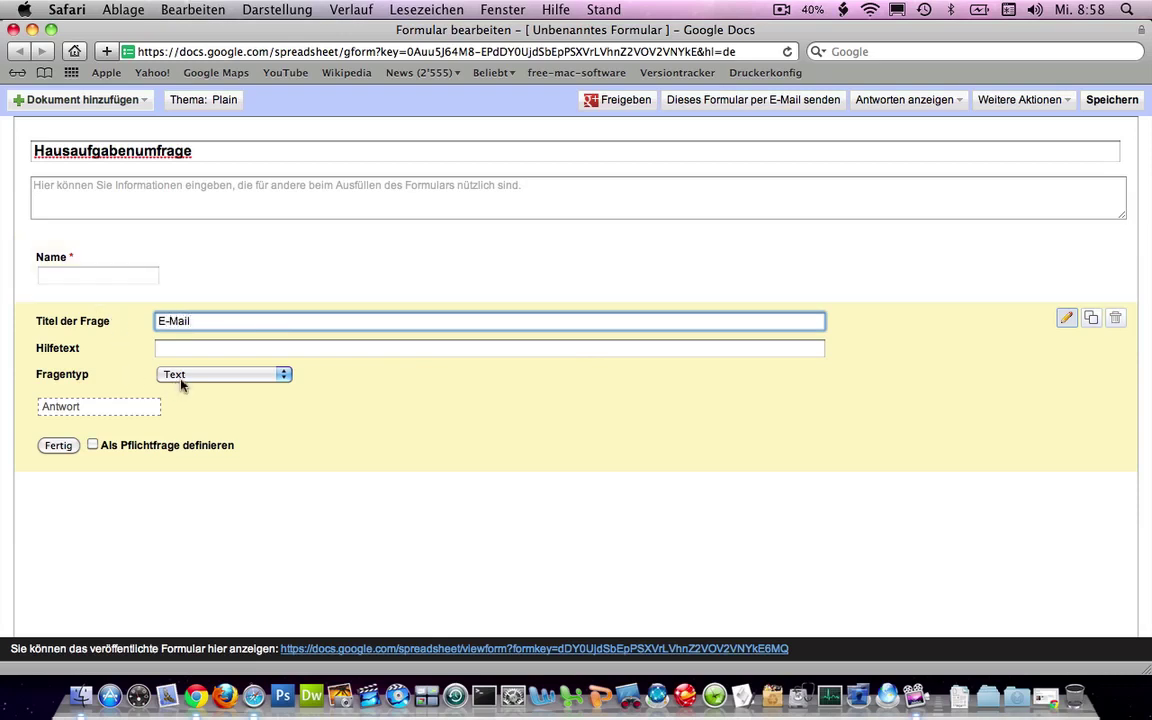
left_click(92, 444)
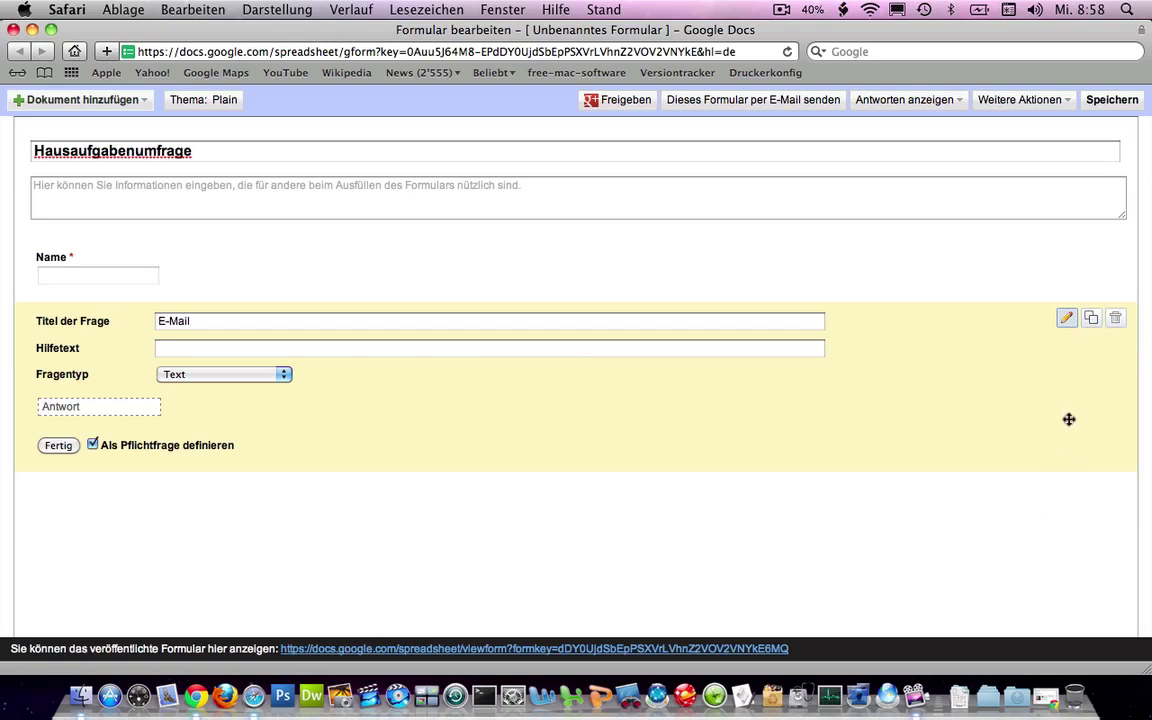
Step: Duplicate the E-Mail question, title the copy "Wie schwierig waren die Hausaufgaben" and set its question type to Skala
left_click(1094, 318)
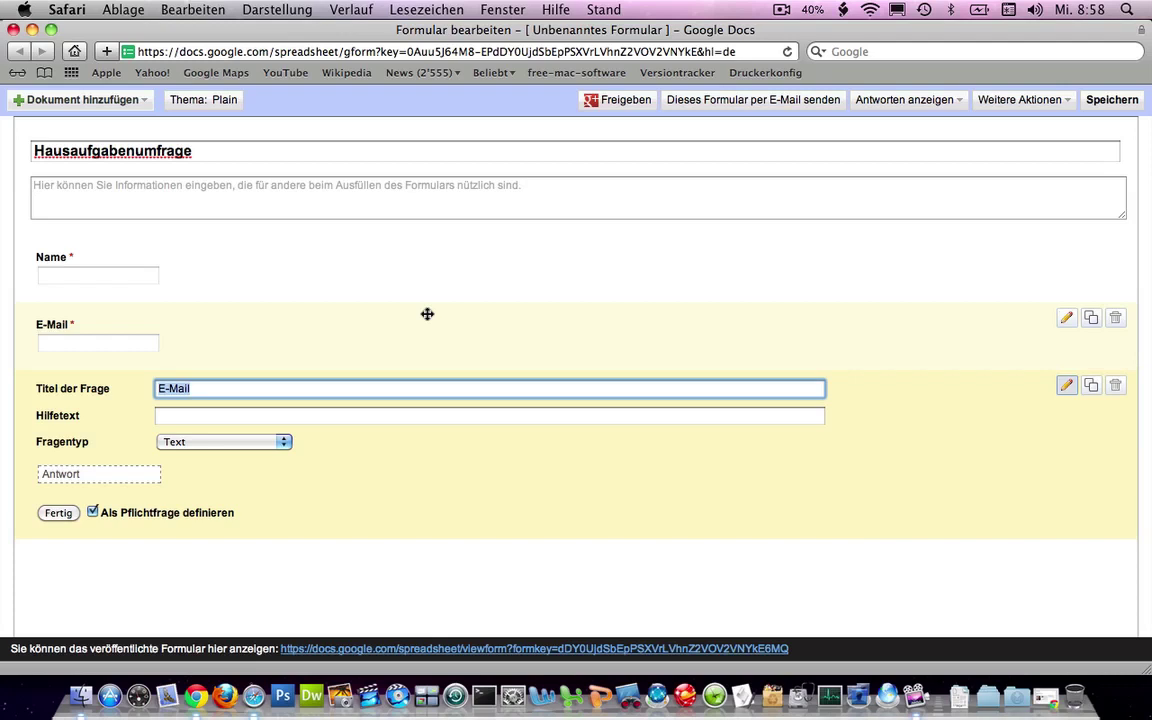
type("We")
type("ie schwierig waren die Hausaufgaben")
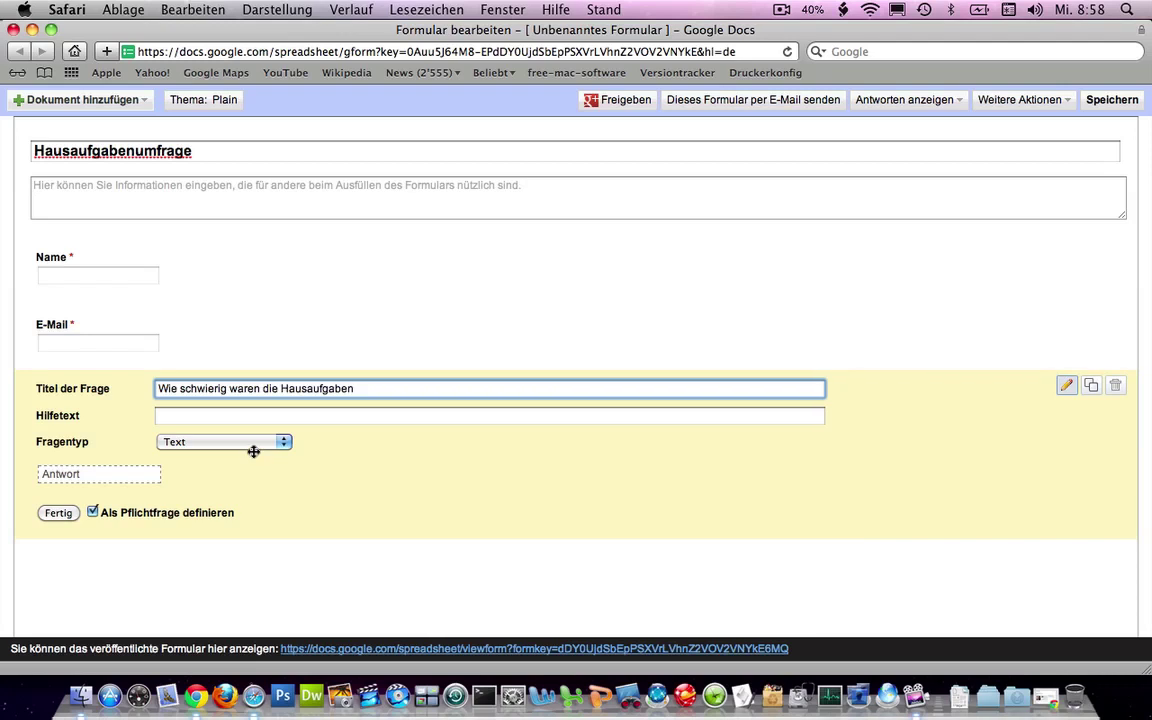
left_click(254, 446)
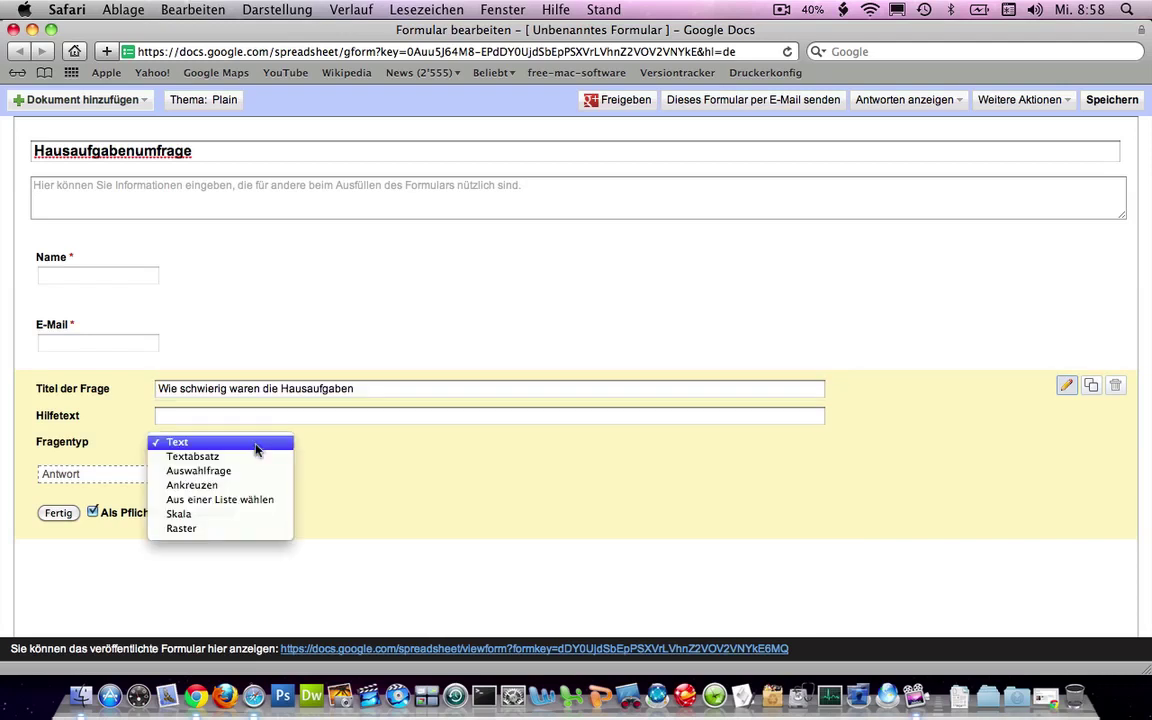
left_click(240, 515)
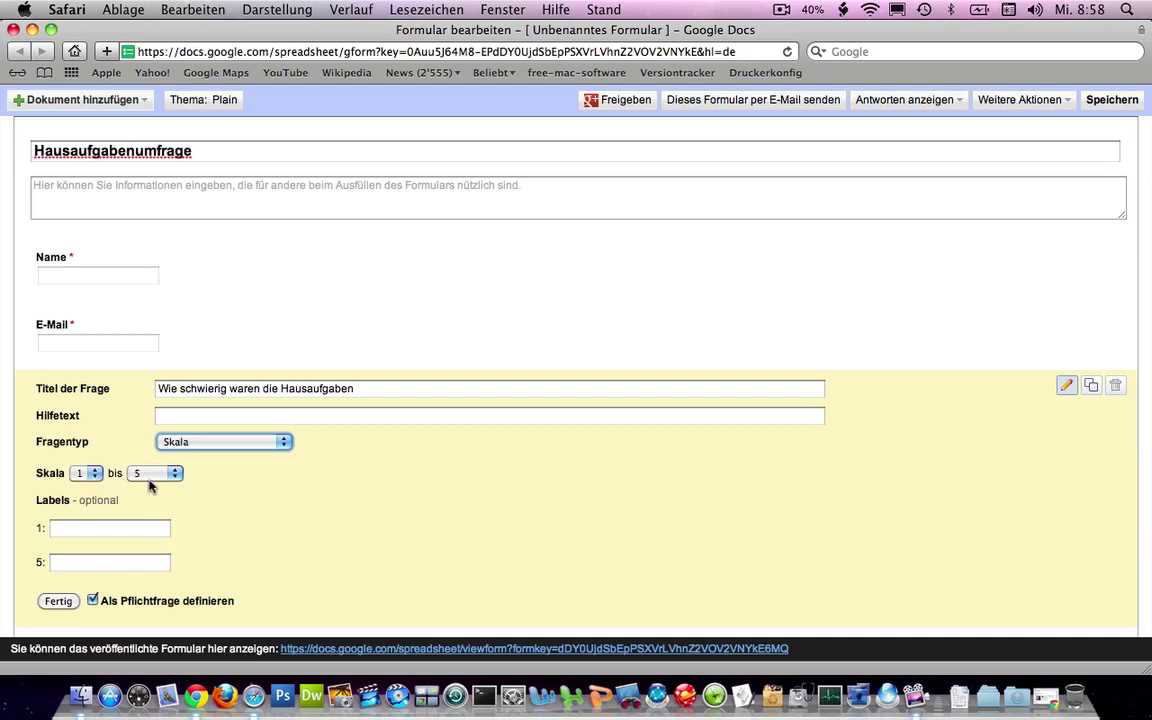
Step: Label the difficulty scale's endpoints "bubig" for 1 and "extrem schwierig" for 5
left_click(132, 525)
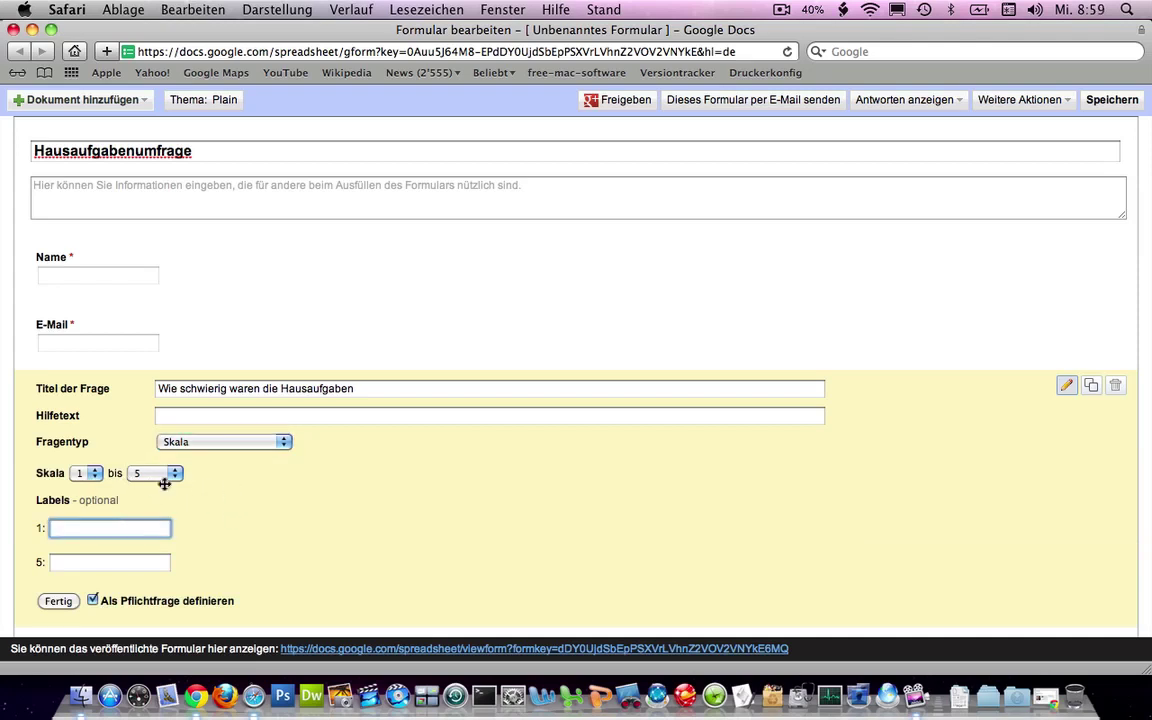
type("bubig")
left_click(94, 562)
type("ex")
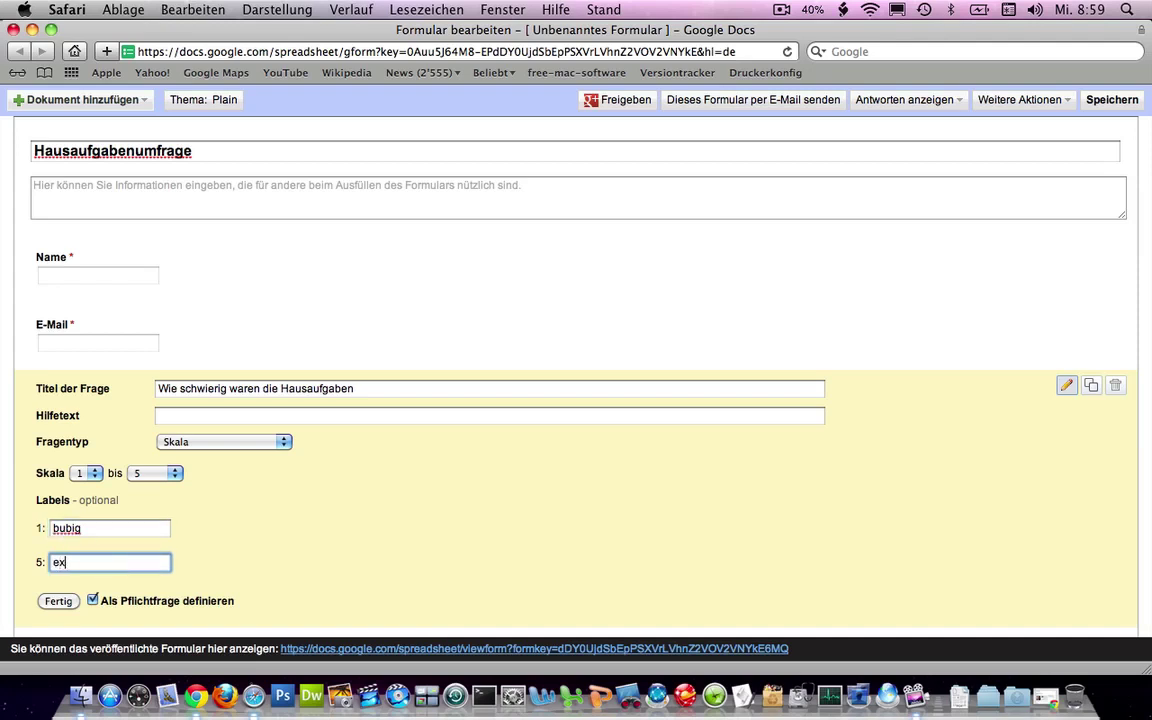
type("trem schwierig")
Step: Duplicate the difficulty question, title the copy "Wie lange hast du gebraucht?" and set its question type to Text
left_click(1090, 389)
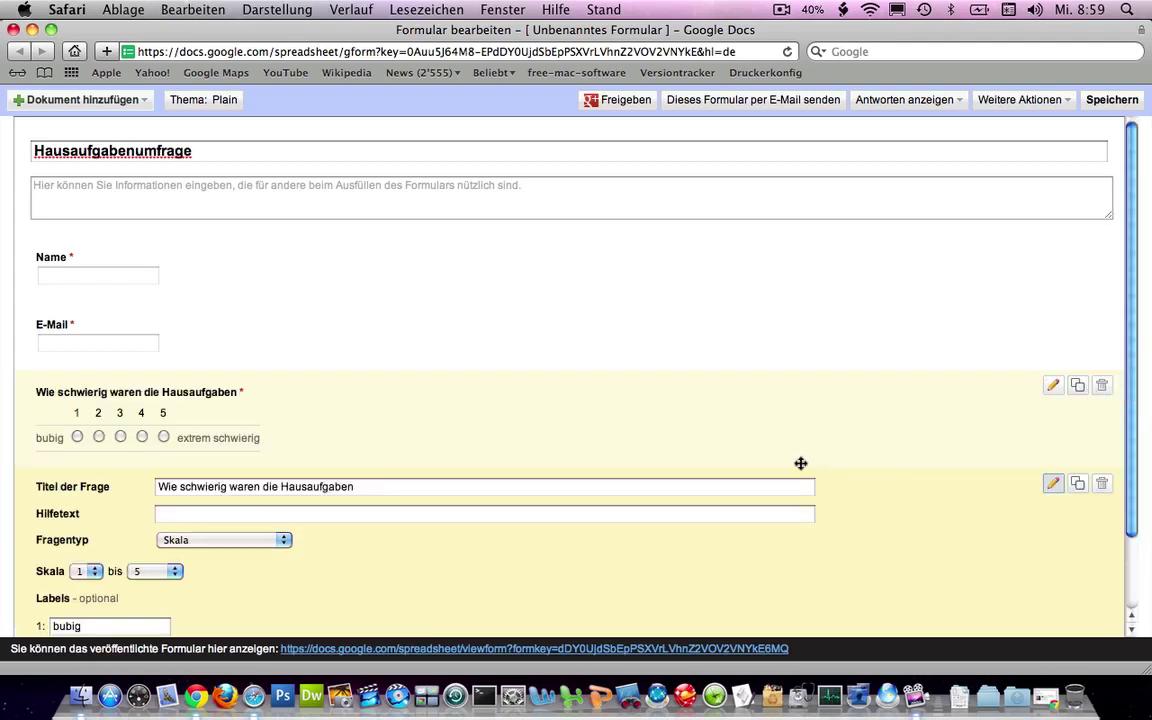
scroll(331, 484, "down", 2)
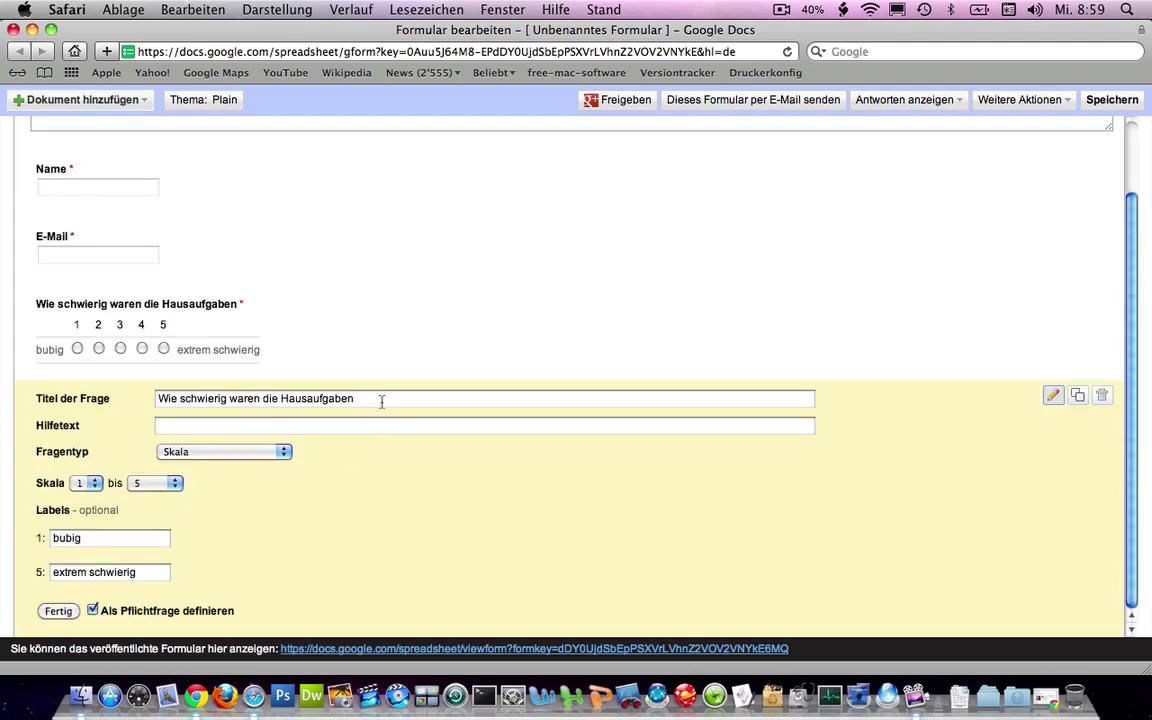
left_click_drag(380, 399, 152, 399)
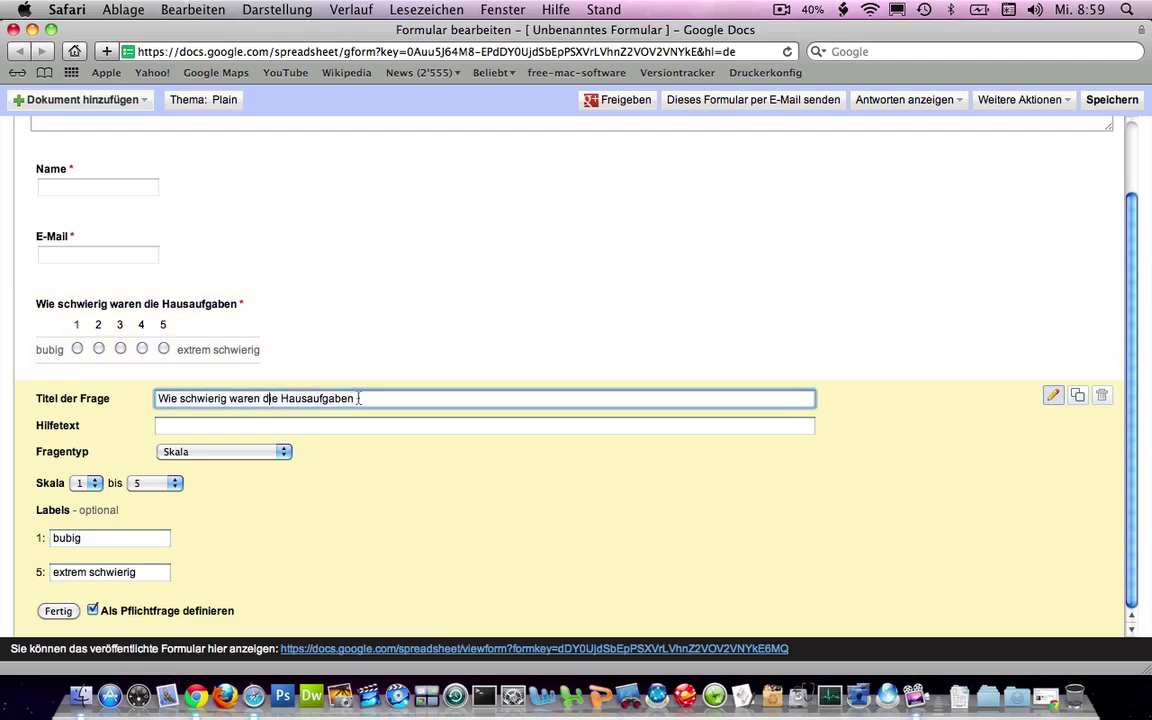
type("Wie lange hast du gebraucht?")
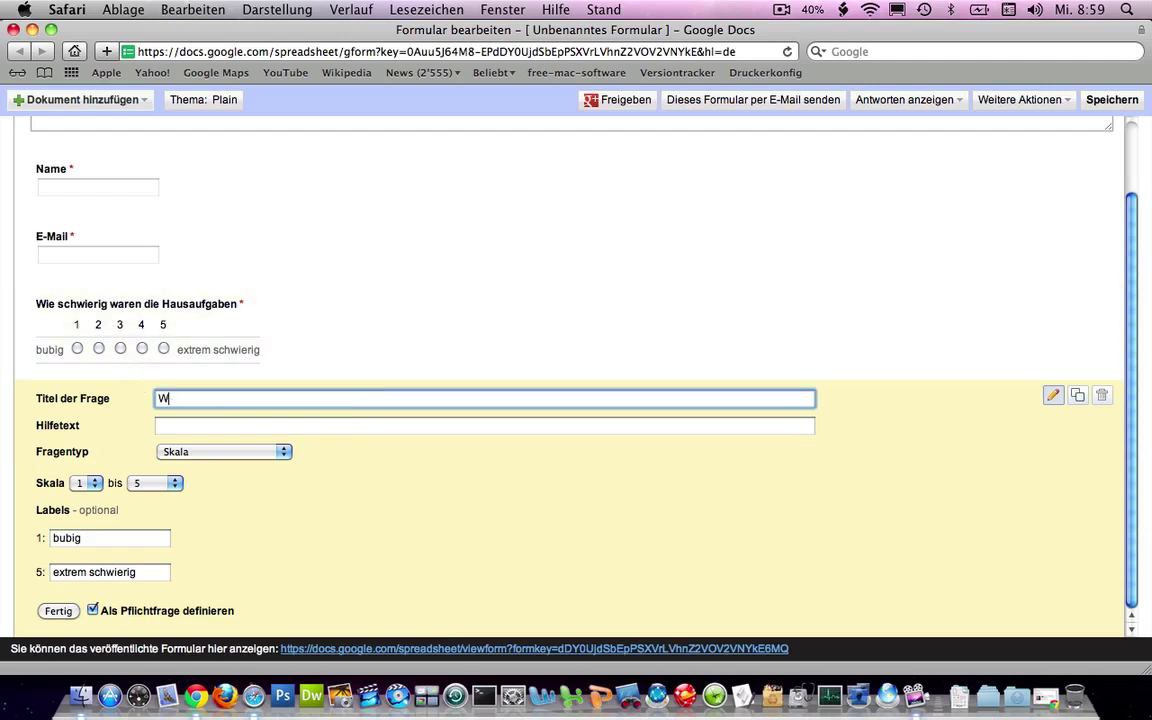
left_click(204, 455)
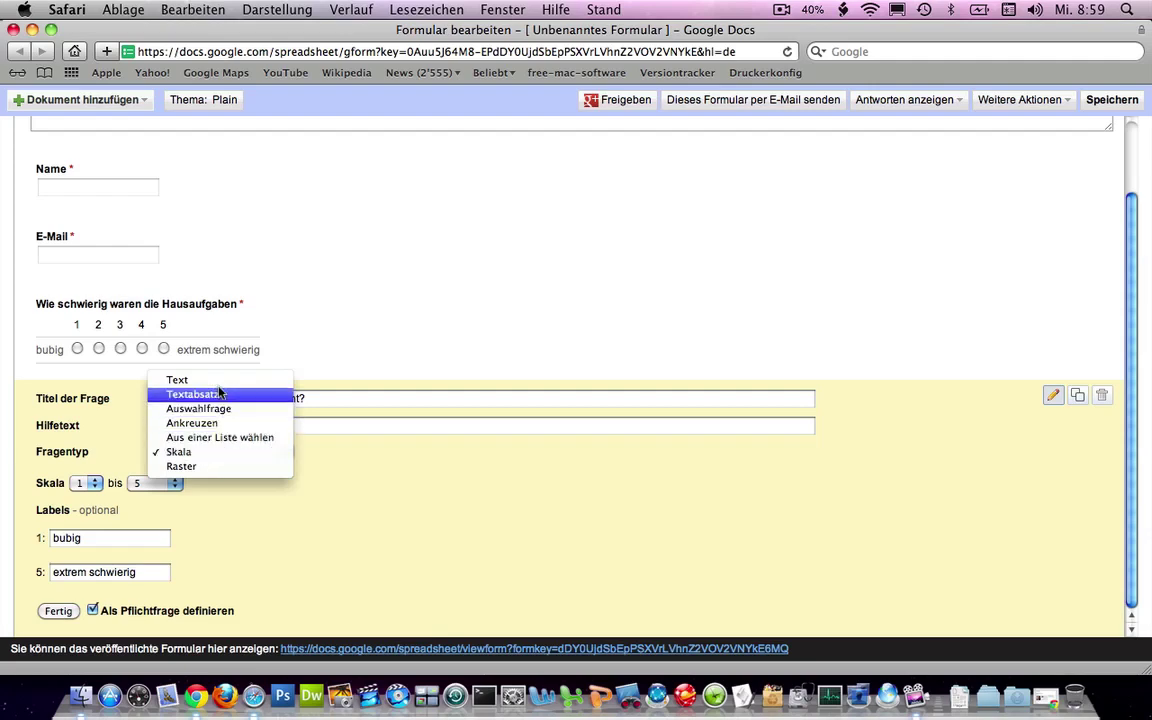
left_click(177, 380)
Step: Add the help text "Angabe in Minuten, also z.B.: 30" to the duration question and finish editing it
left_click(198, 517)
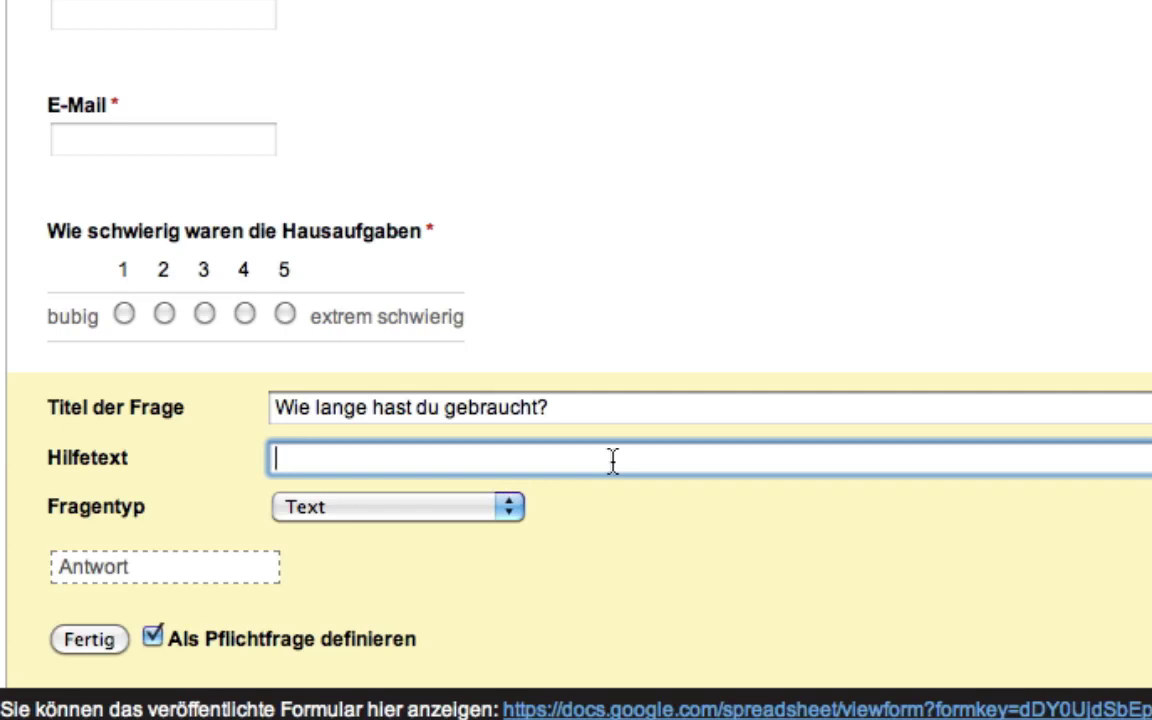
type("Angabe in Minuten, also z.B.: 30")
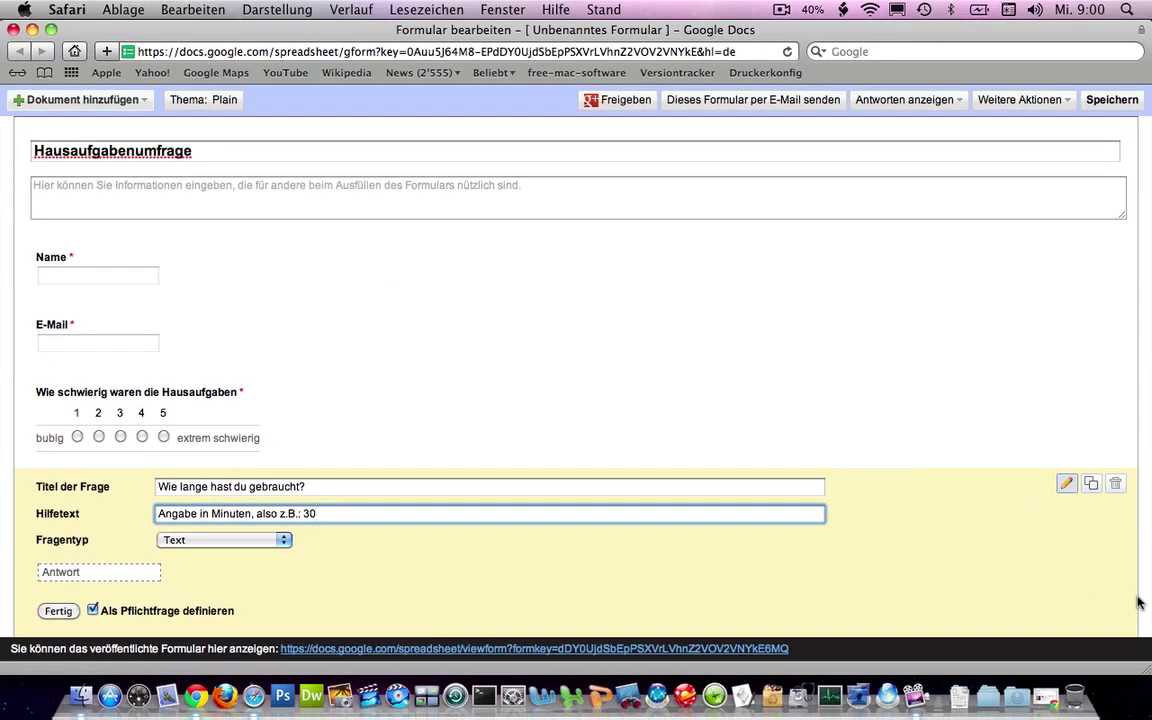
left_click(1066, 483)
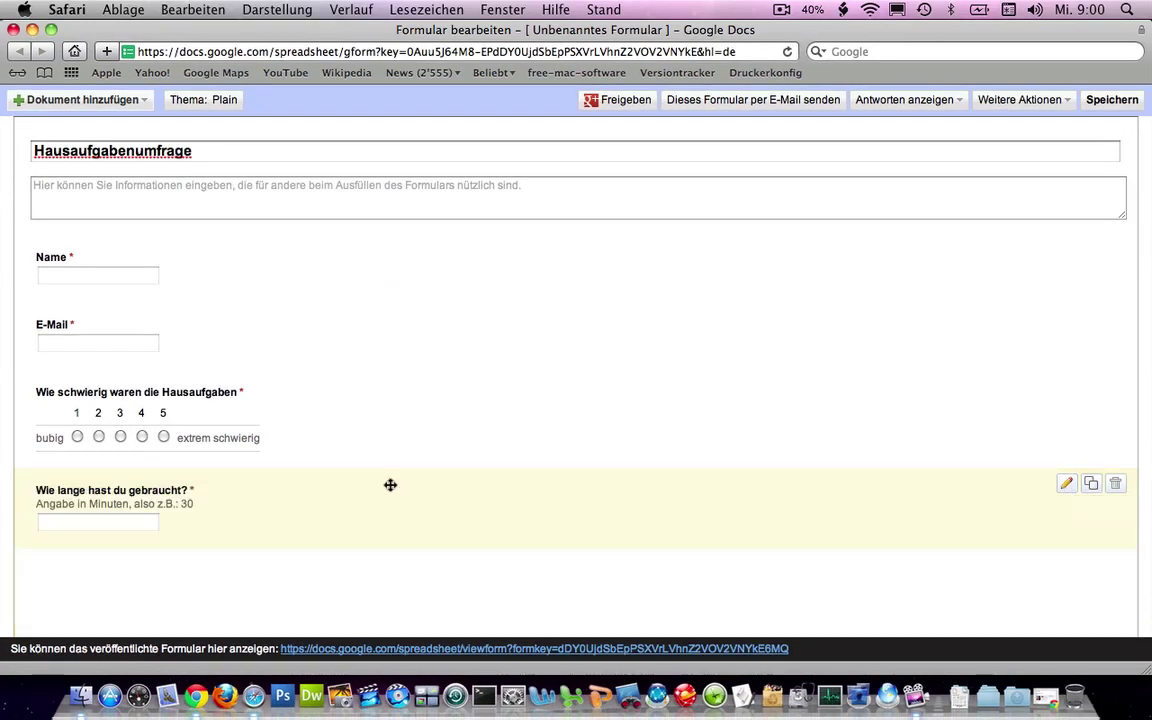
Step: Duplicate the duration question, title the copy "Kommentar" and make it optional
left_click(1090, 484)
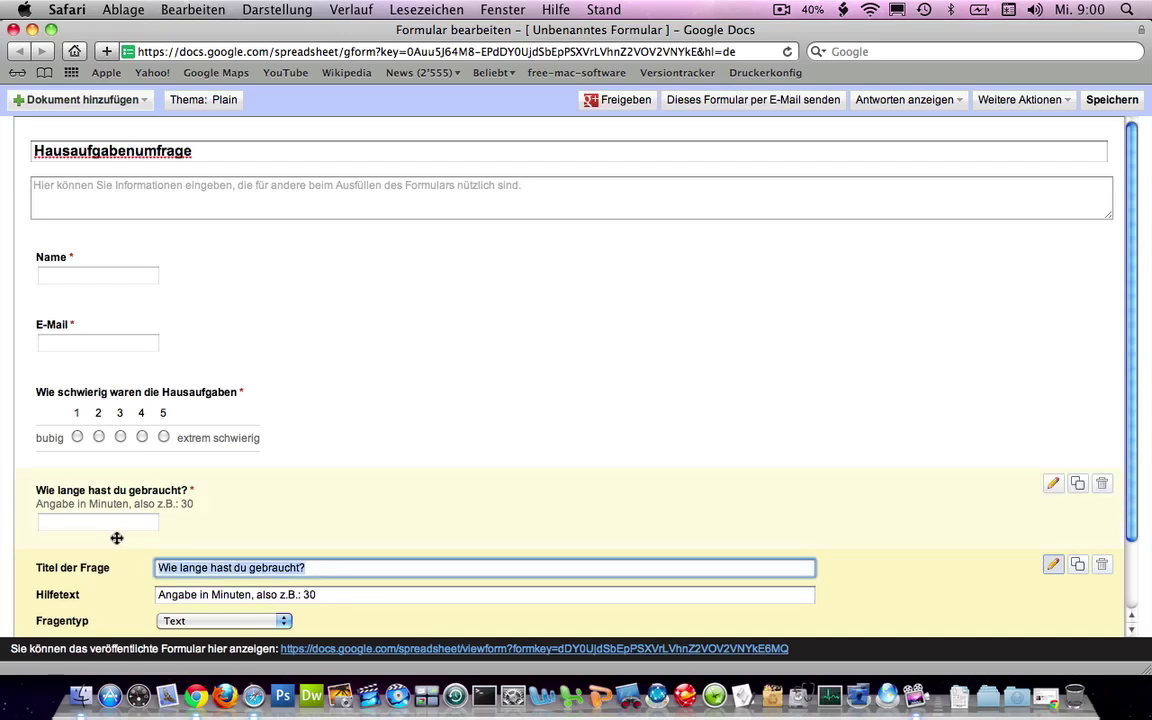
type("Kommentar")
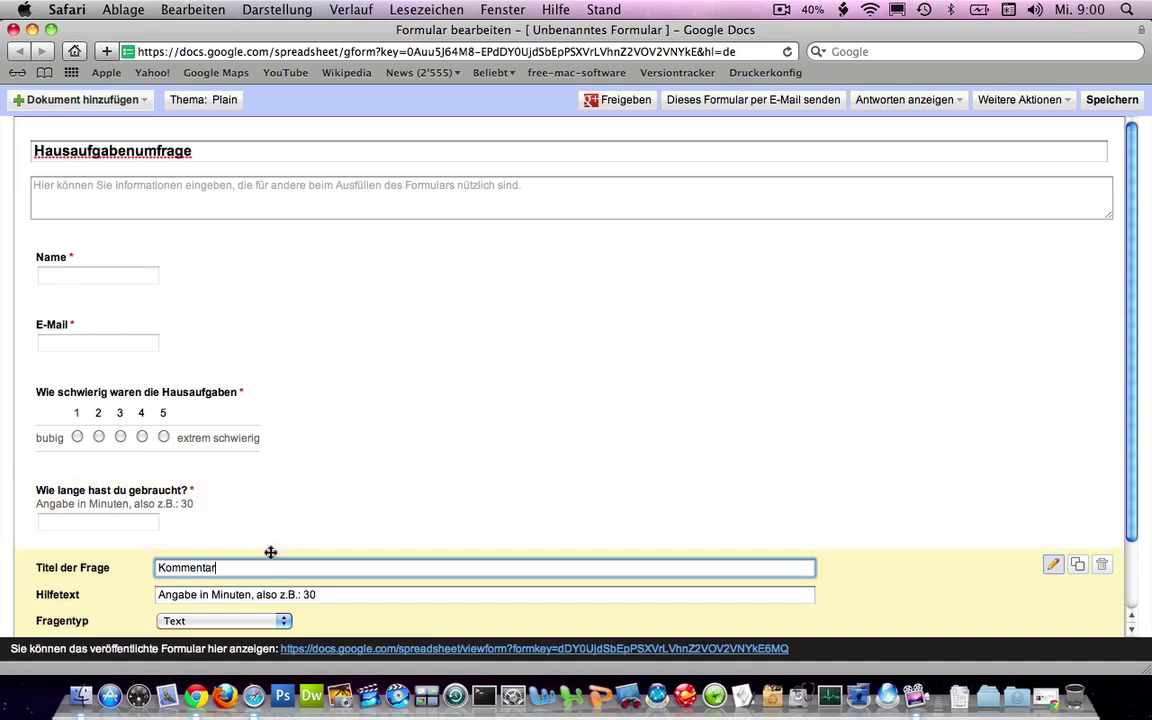
scroll(275, 548, "down", 2)
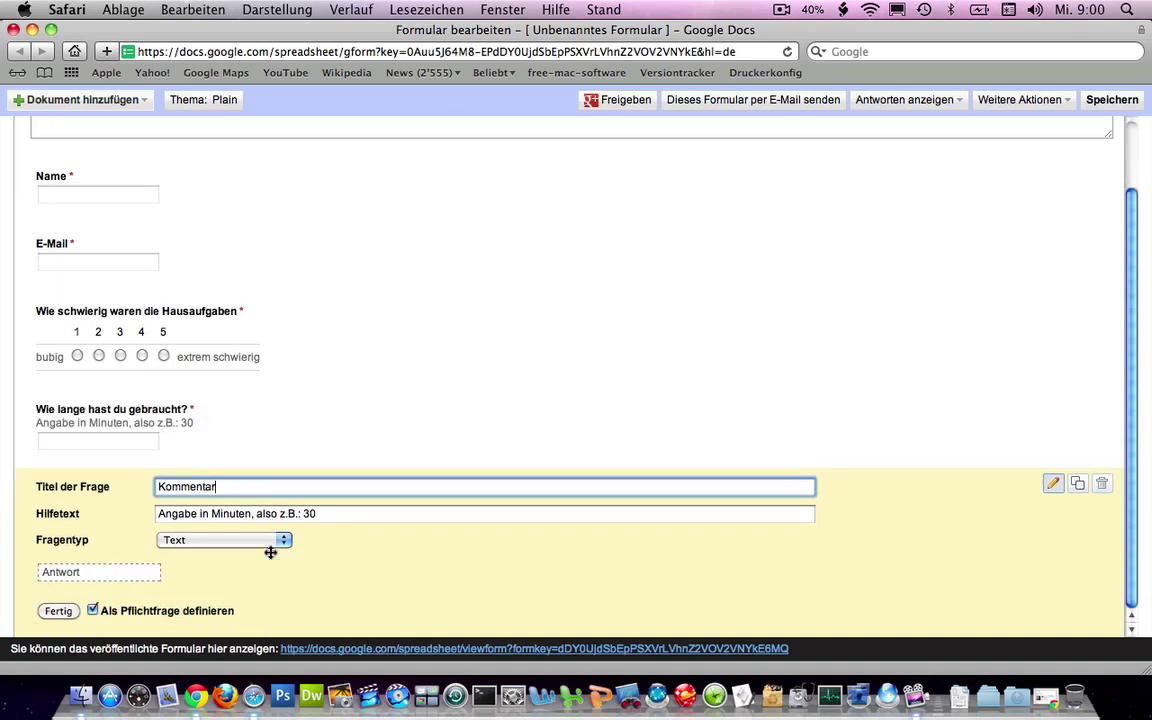
left_click(92, 609)
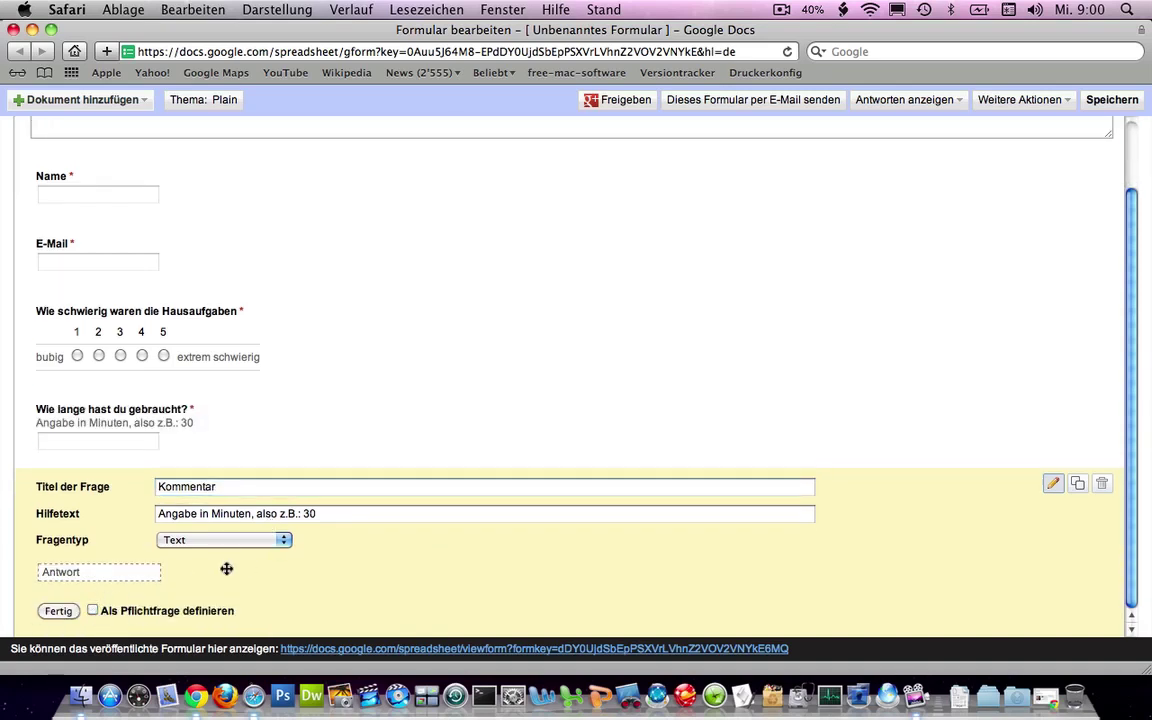
Step: Clear the Kommentar question's help text and set its question type to Textabsatz
left_click(329, 518)
key("super+a")
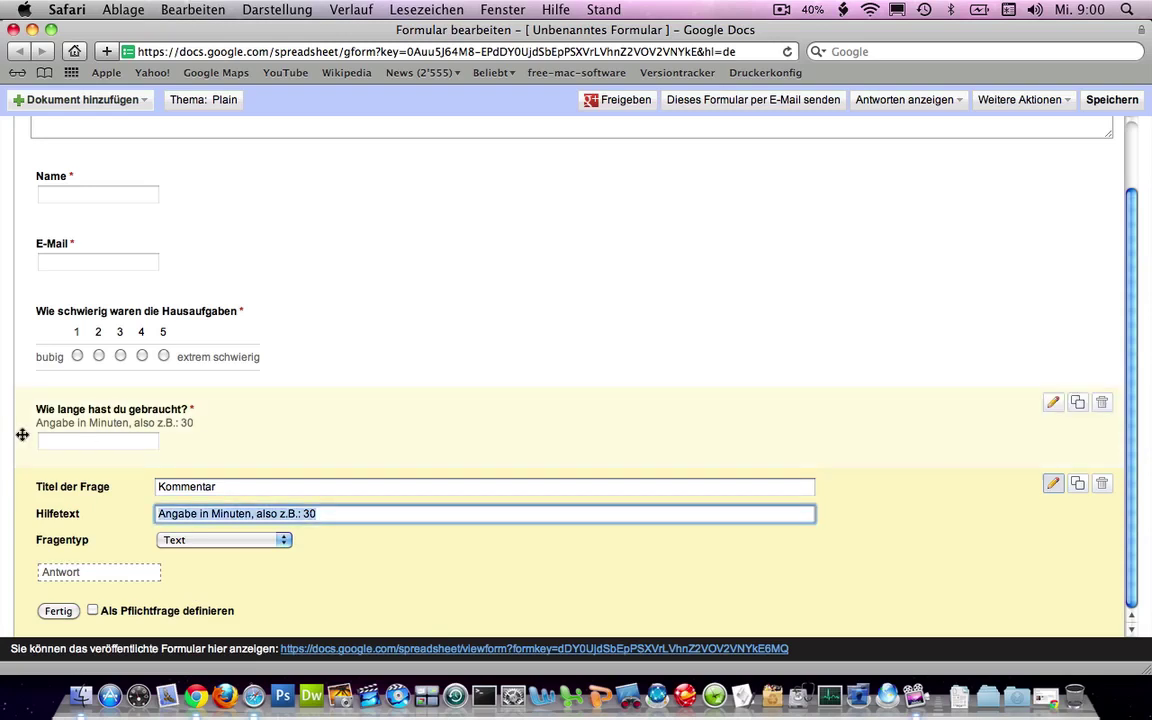
key("BackSpace")
left_click(200, 541)
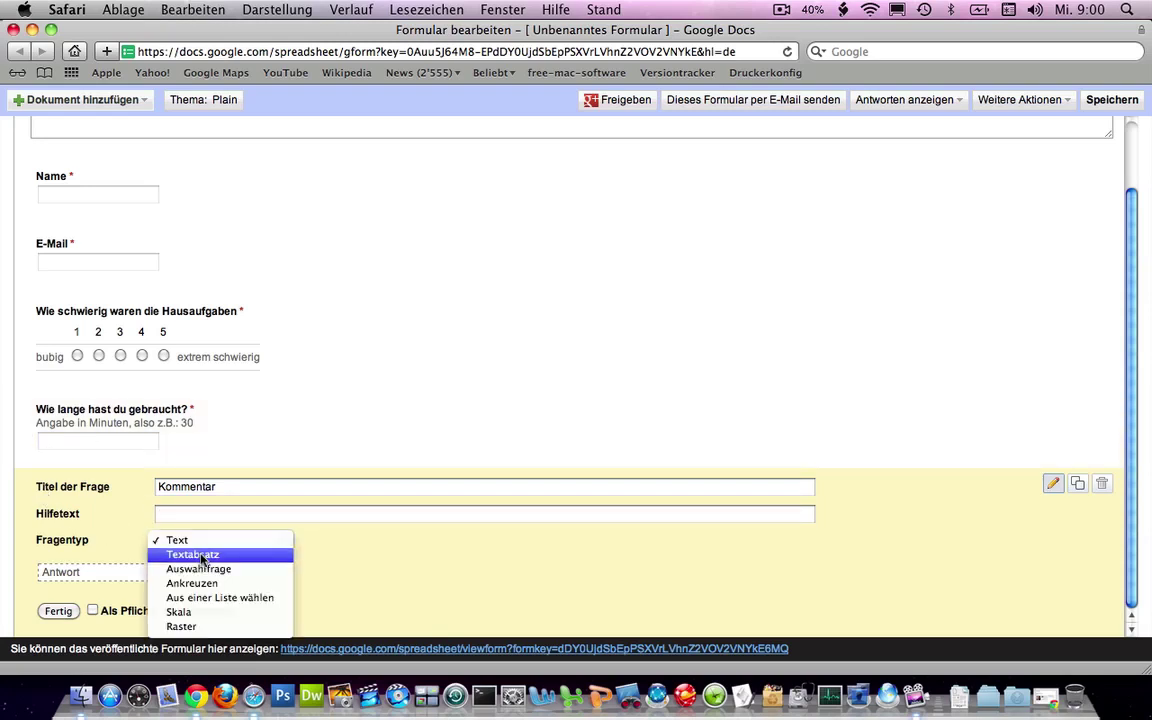
left_click(201, 555)
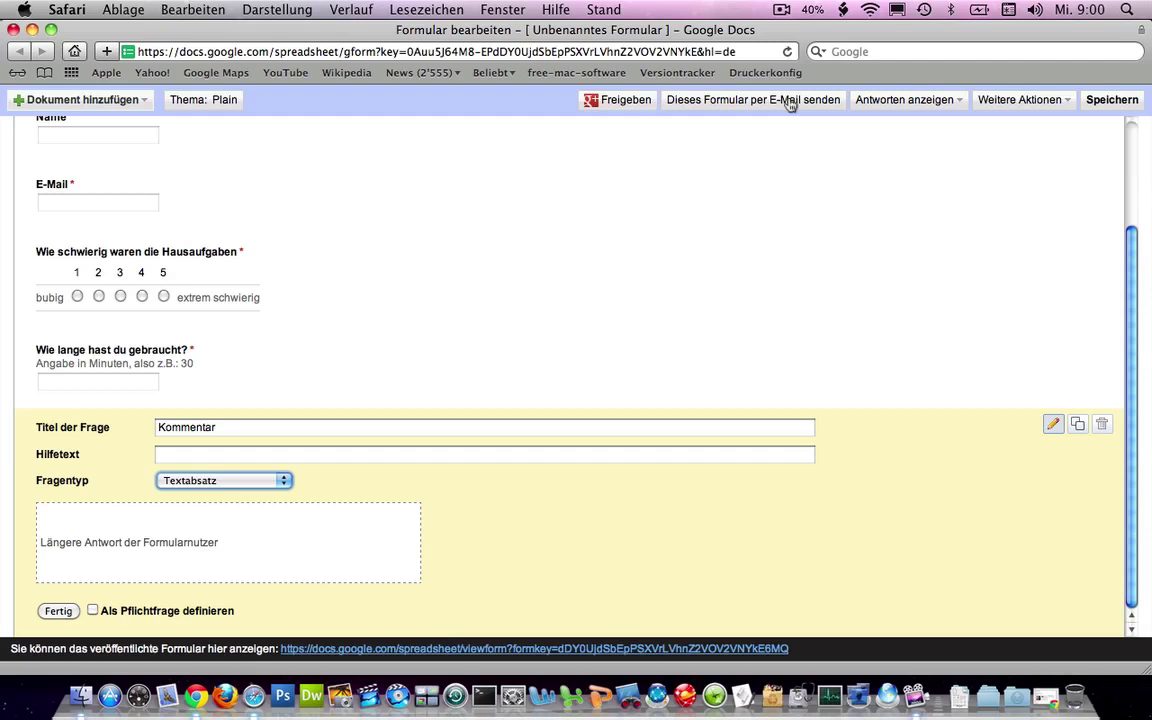
Step: Copy the form's iframe code for embedding it in a website or blog and close the embed dialog
left_click(1018, 100)
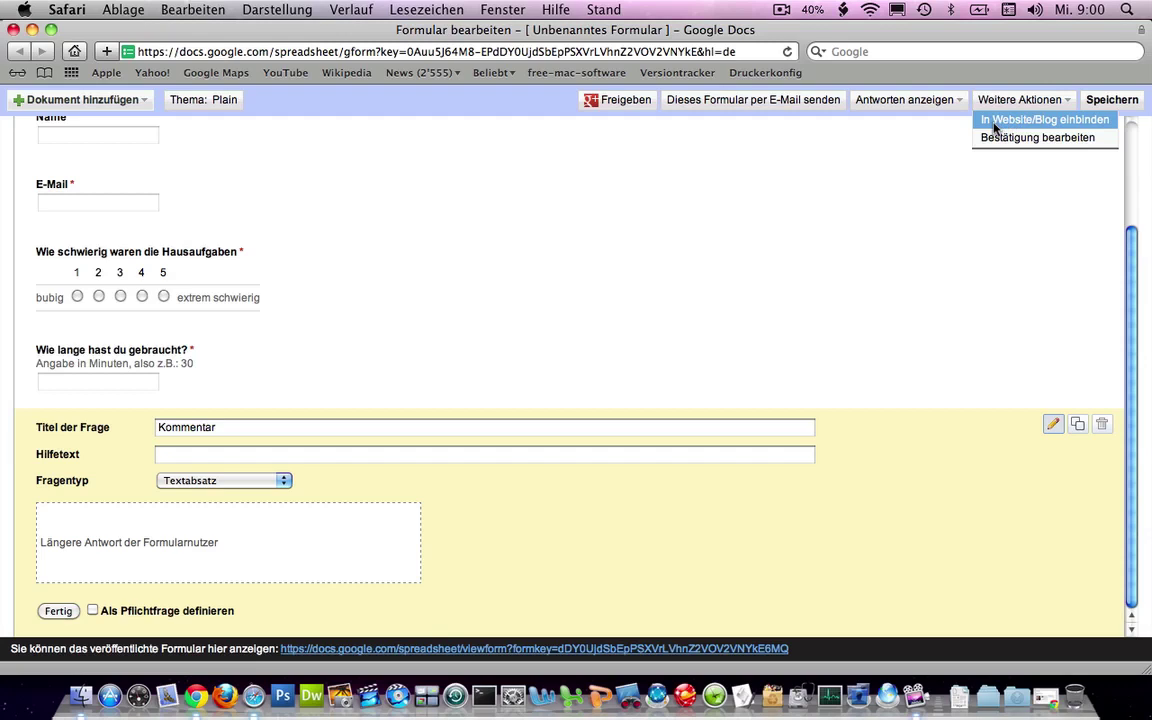
left_click(995, 127)
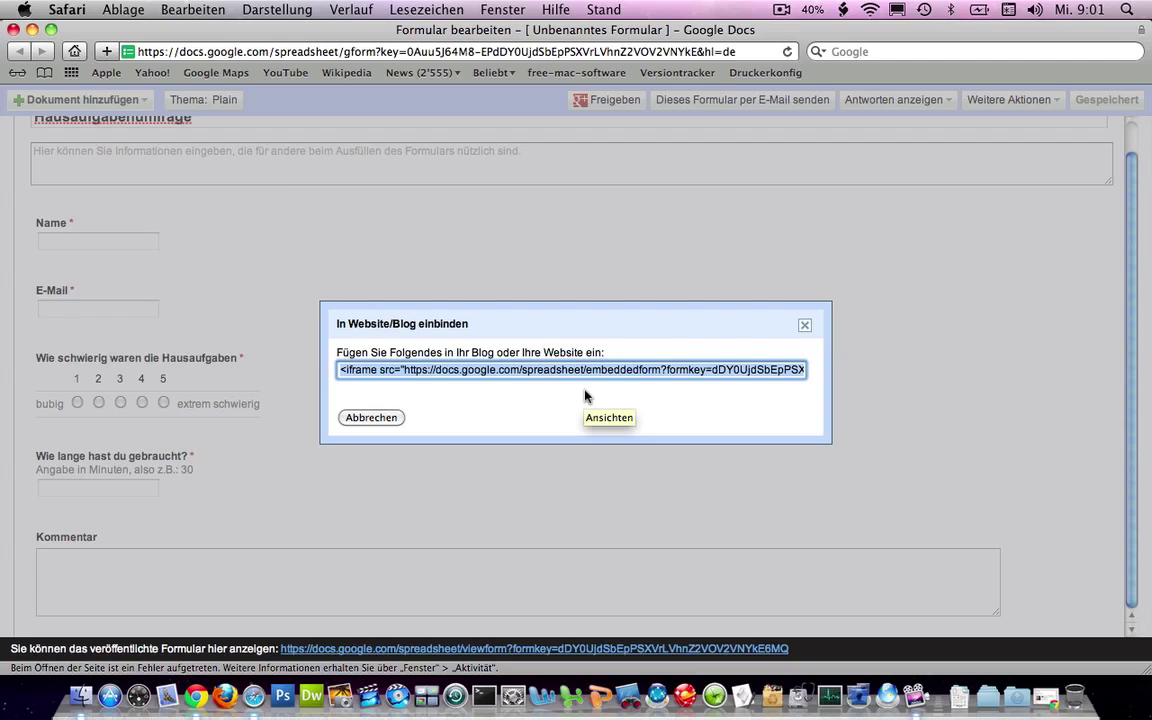
key("super+c")
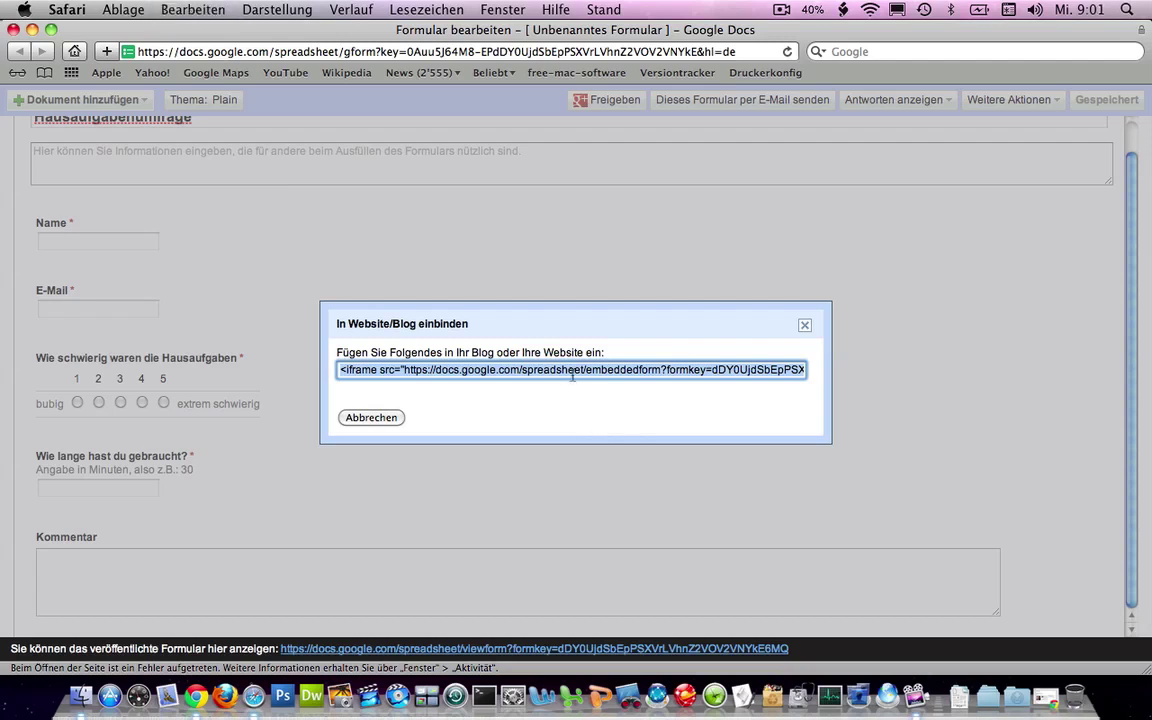
left_click(805, 325)
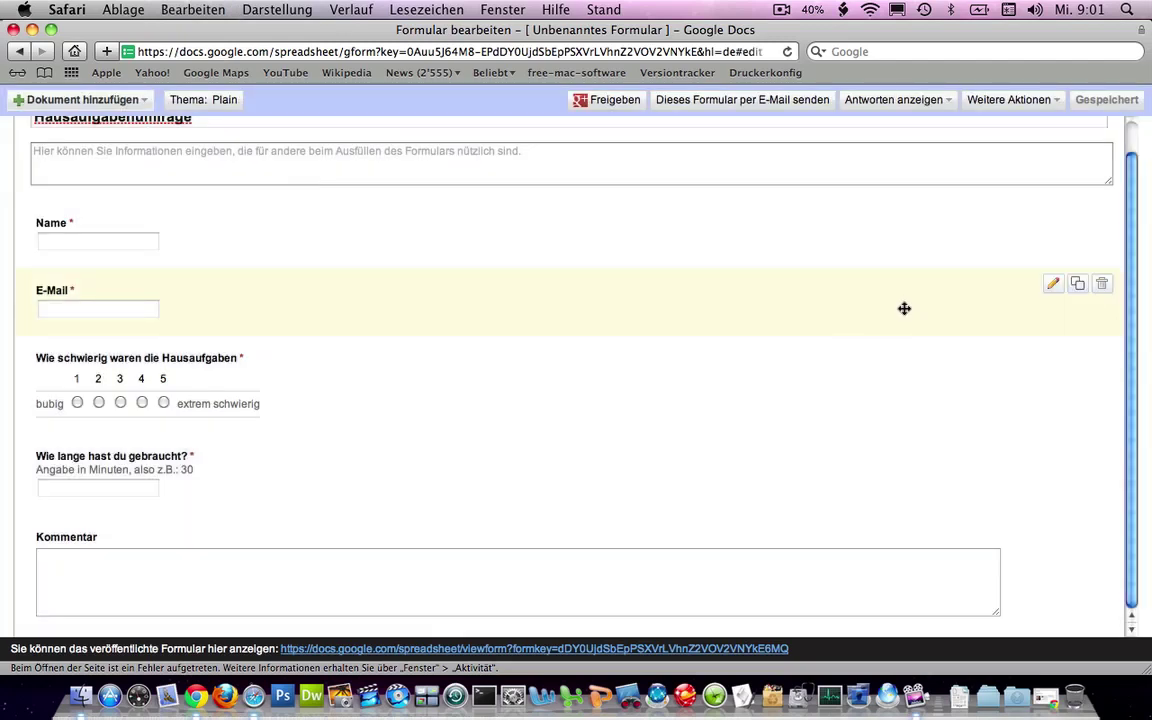
Step: Change the form's confirmation text to "Deine Angaben wurden gespeichert.", enable publishing the response summary and save it
left_click(1019, 104)
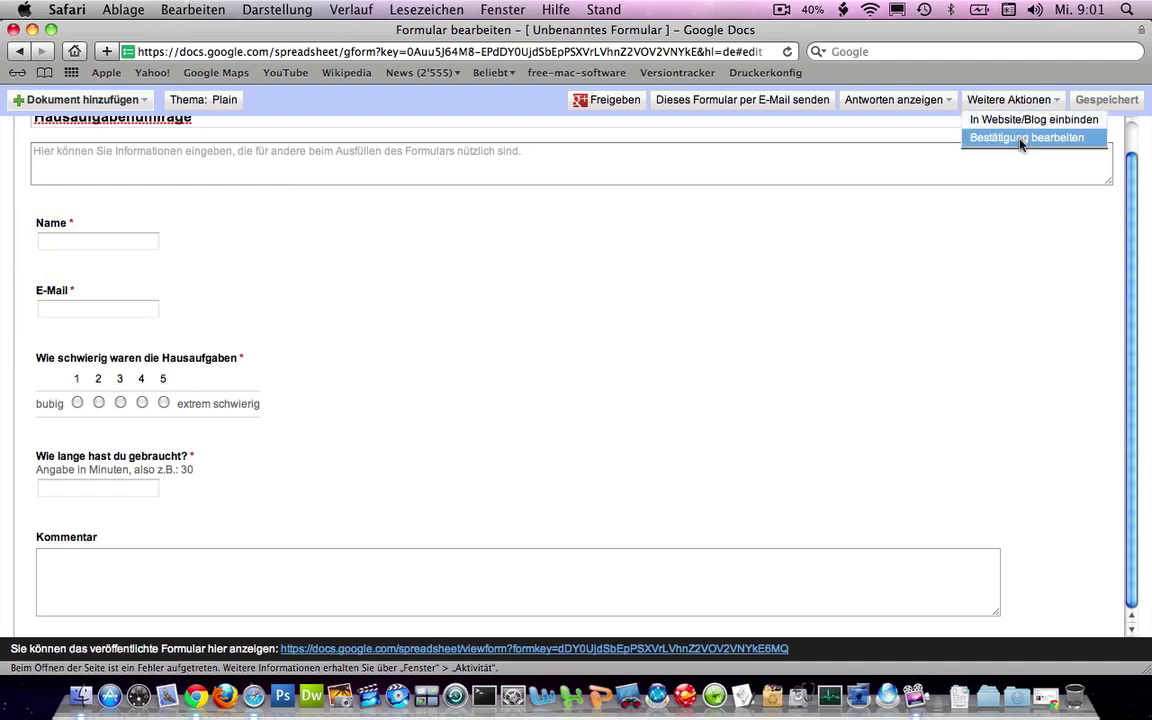
left_click(1022, 140)
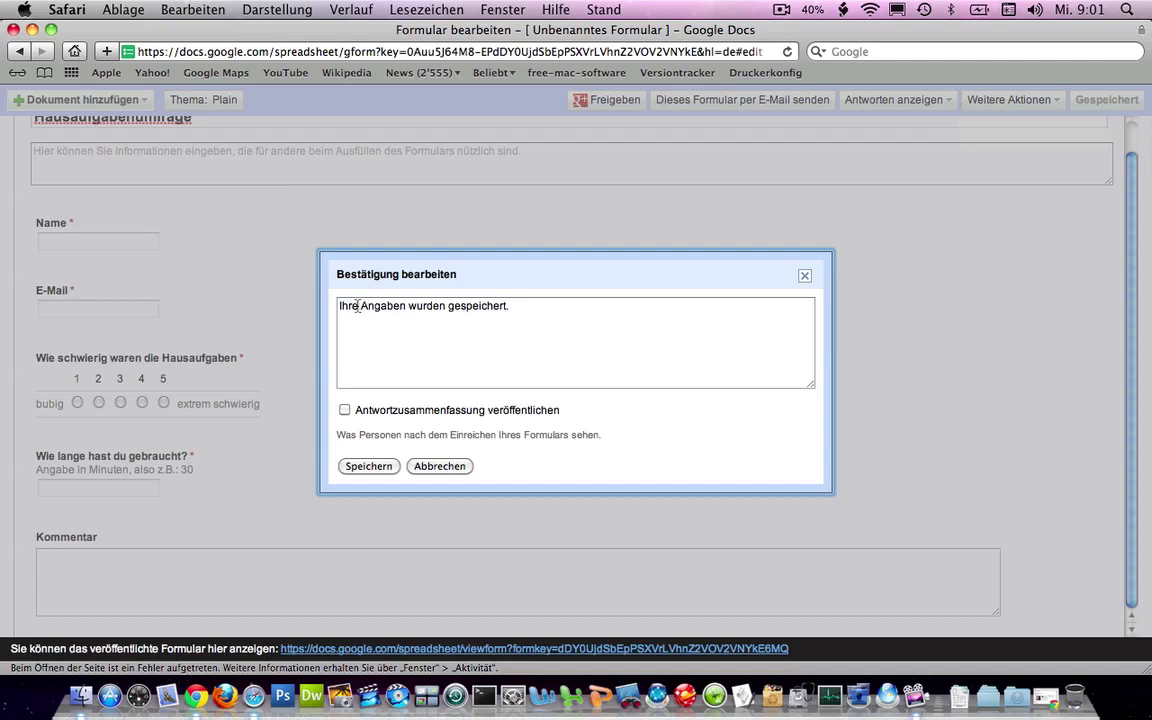
left_click_drag(358, 306, 341, 310)
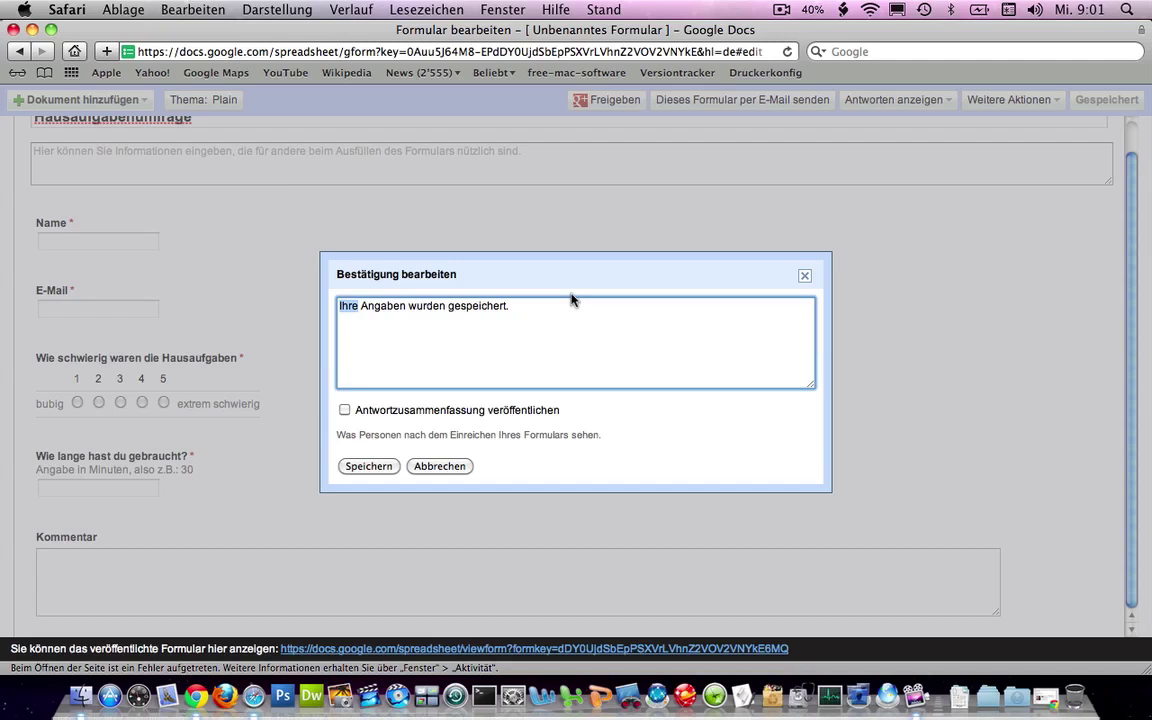
type("Deine")
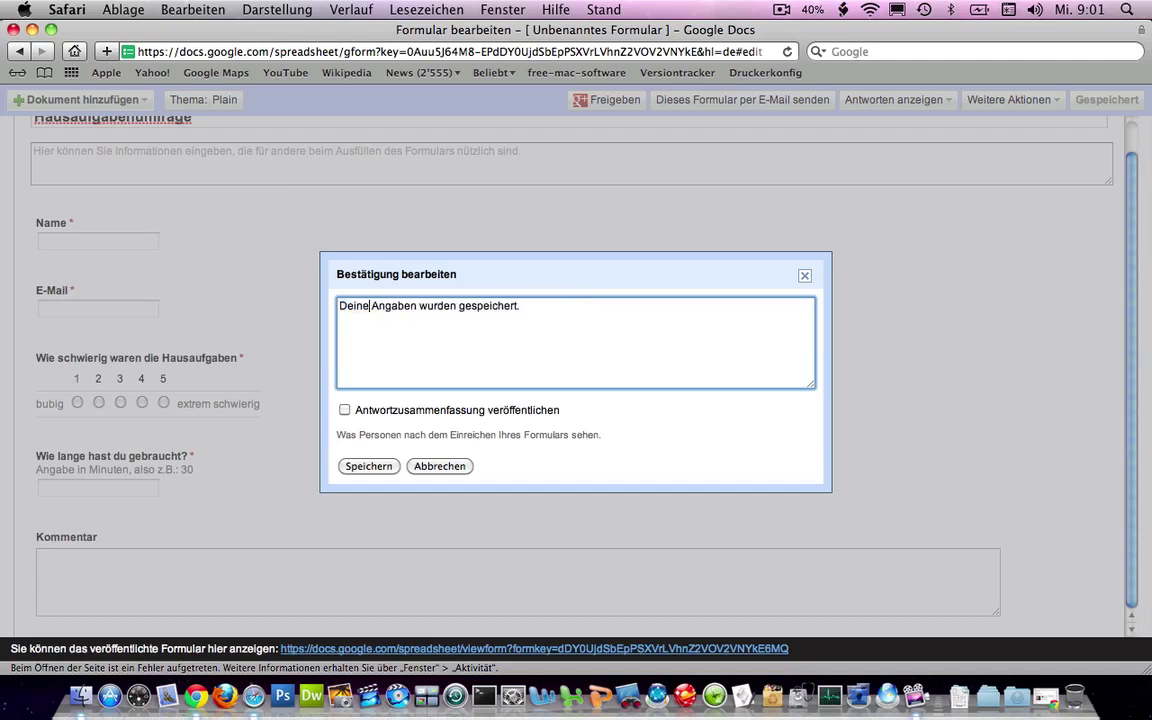
left_click(344, 410)
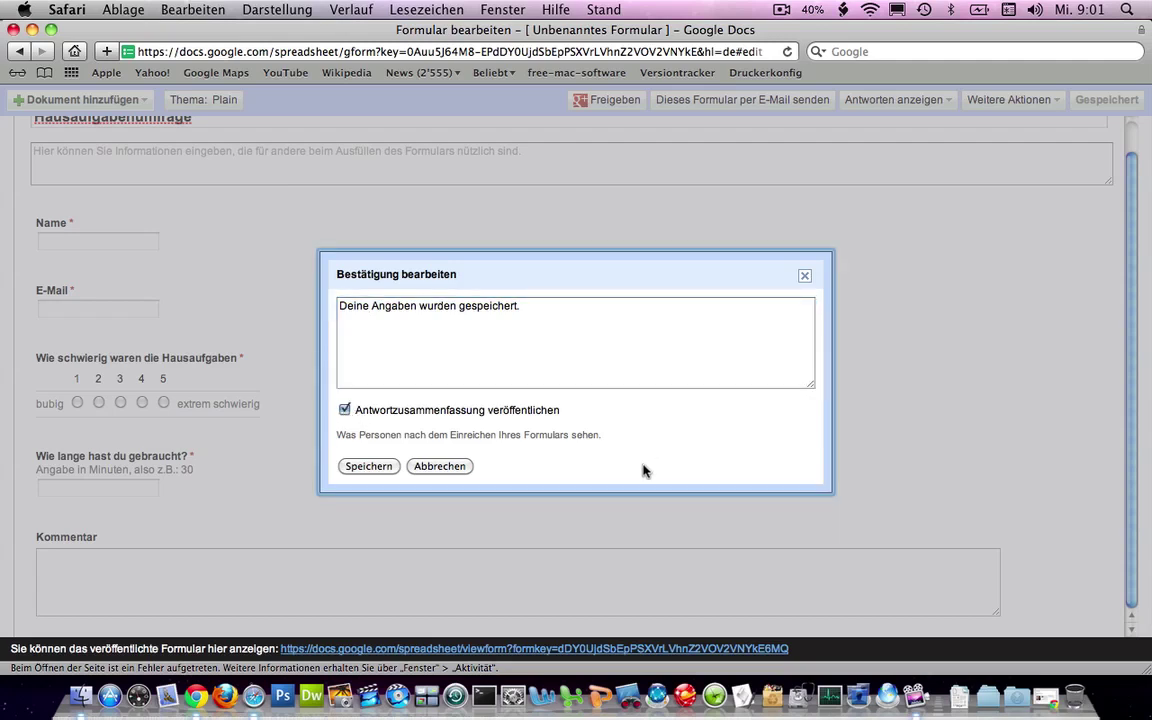
left_click(388, 470)
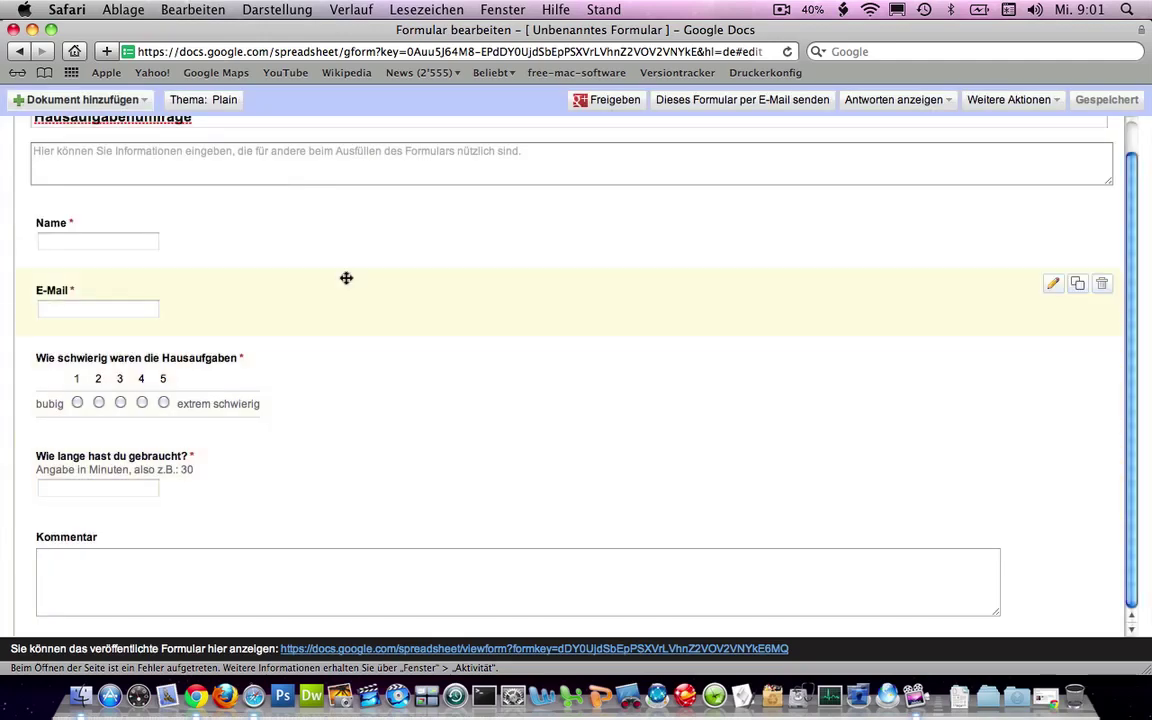
Step: Close the form editor and open the Hausaufgabenumfrage spreadsheet from the document list
left_click_drag(130, 33, 191, 53)
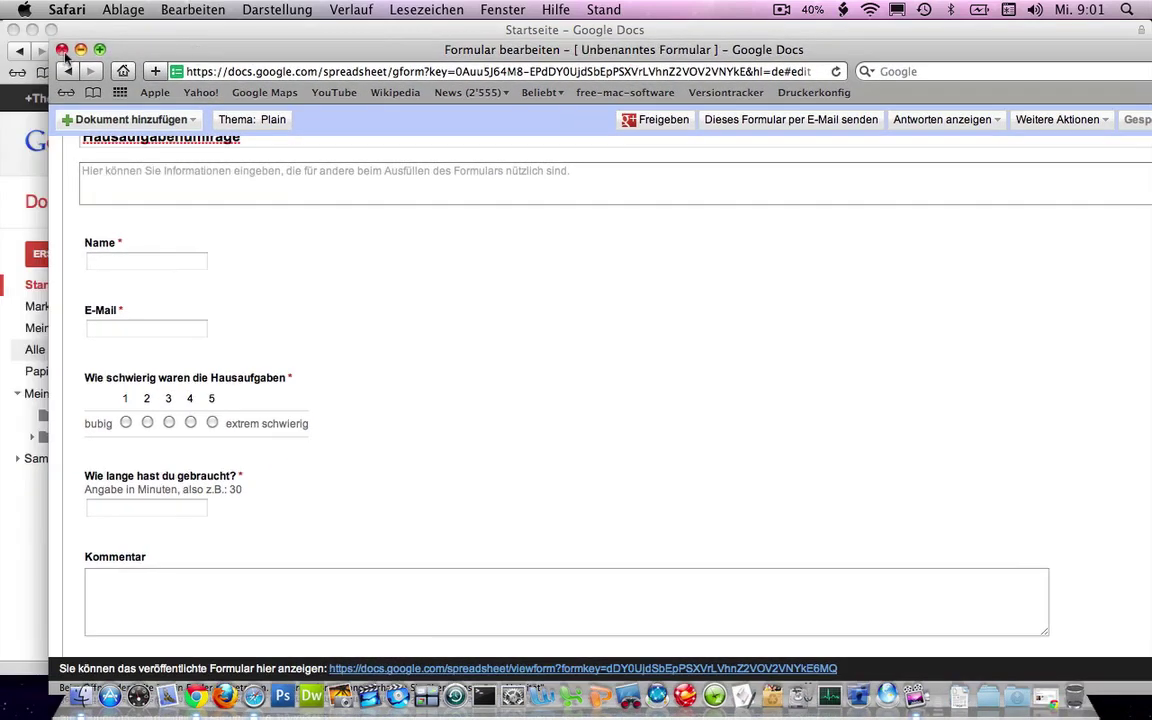
left_click(62, 50)
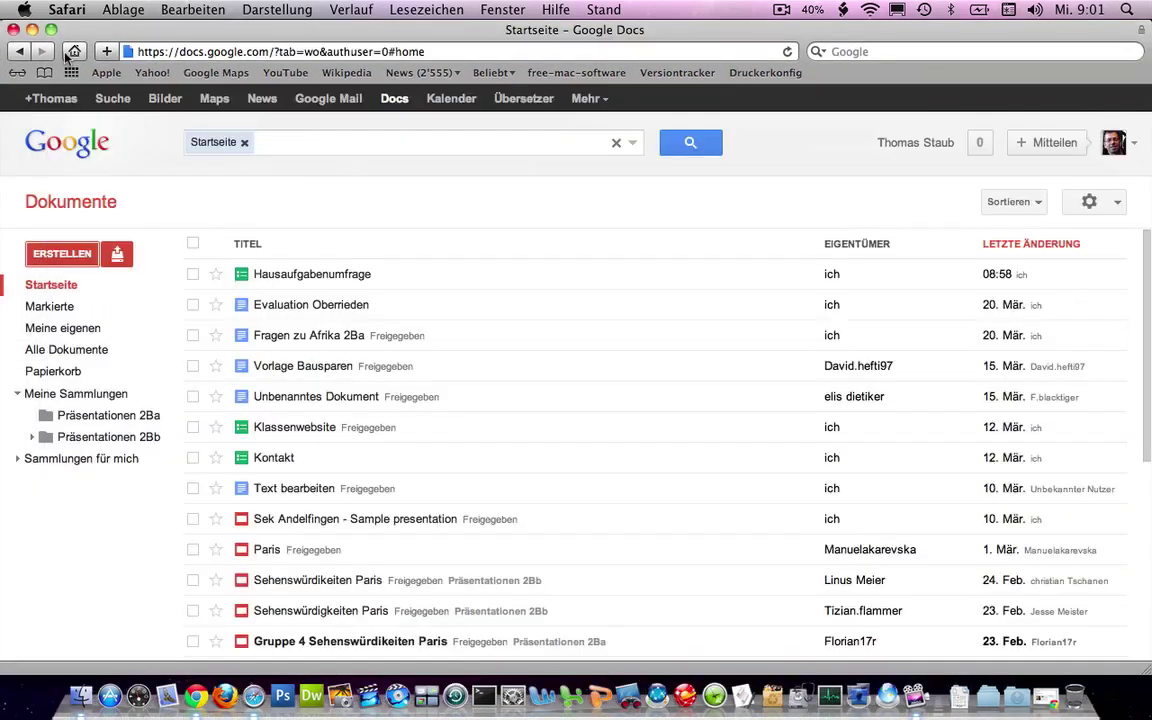
left_click(314, 279)
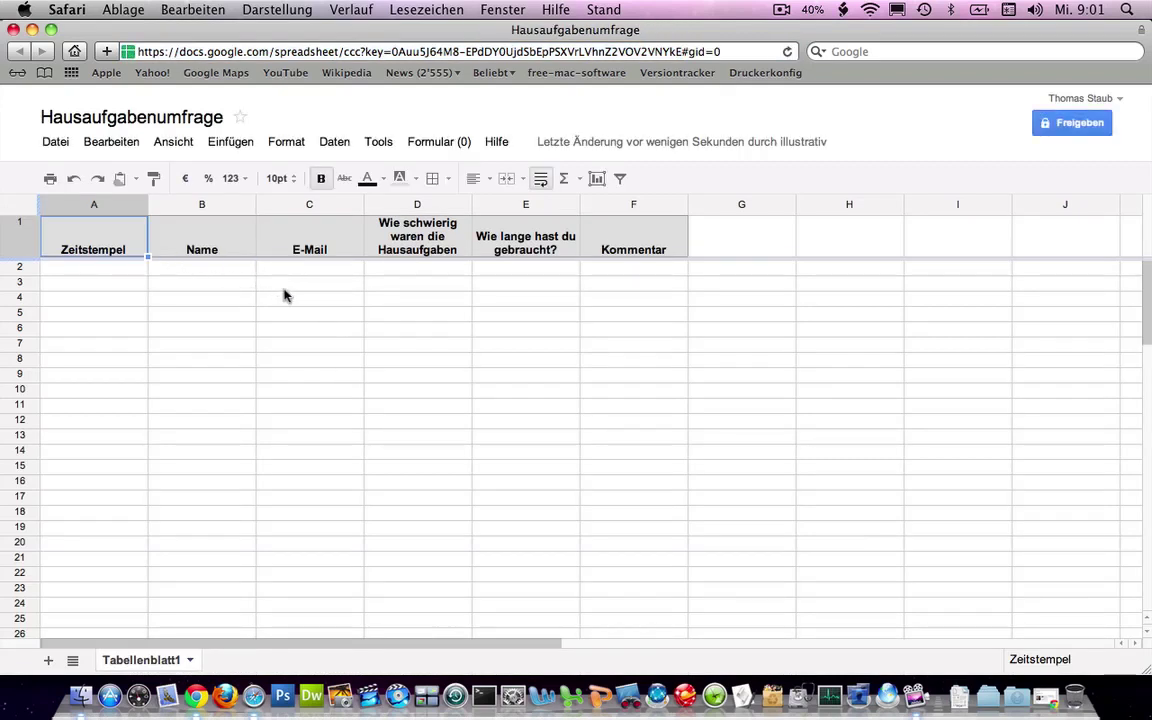
Step: Save a notification rule for the spreadsheet that sends an immediate e-mail whenever a user submits the form
left_click(375, 143)
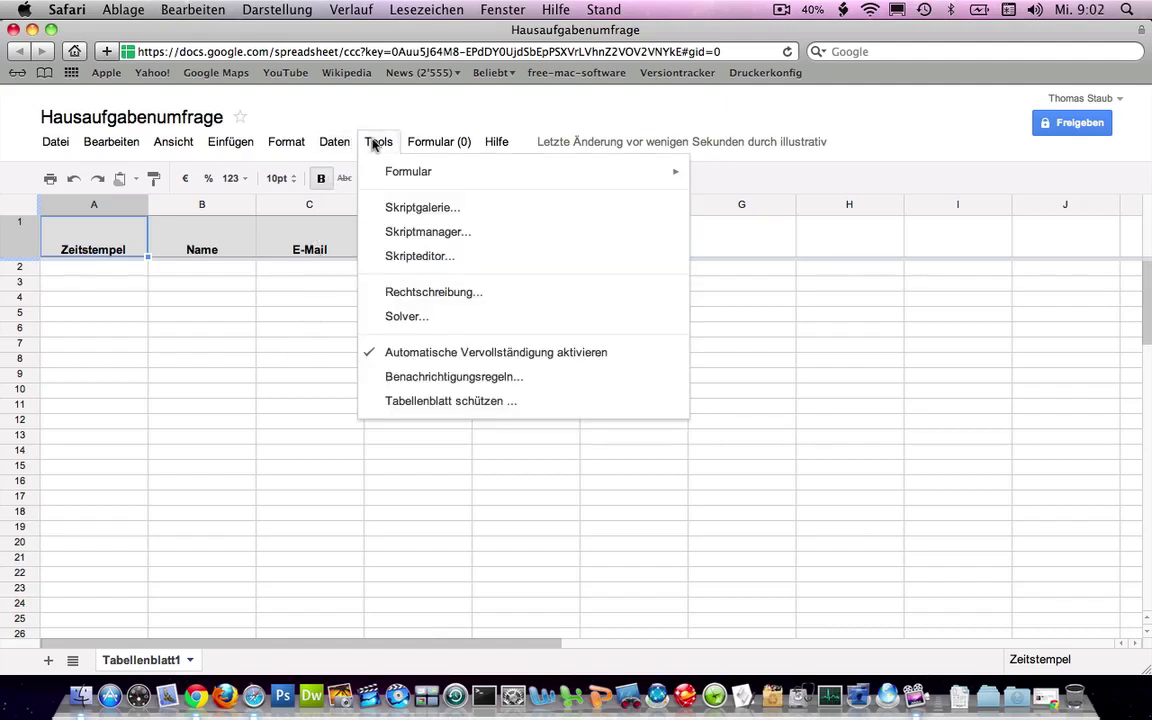
left_click(407, 384)
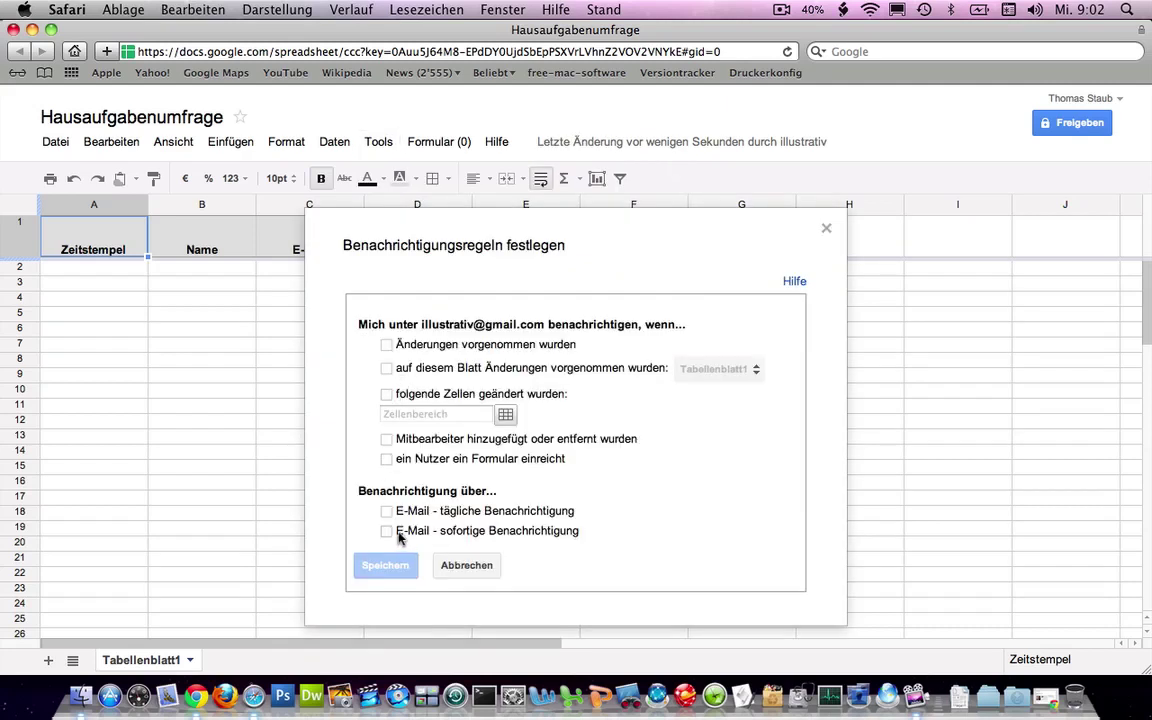
left_click(386, 532)
left_click(388, 460)
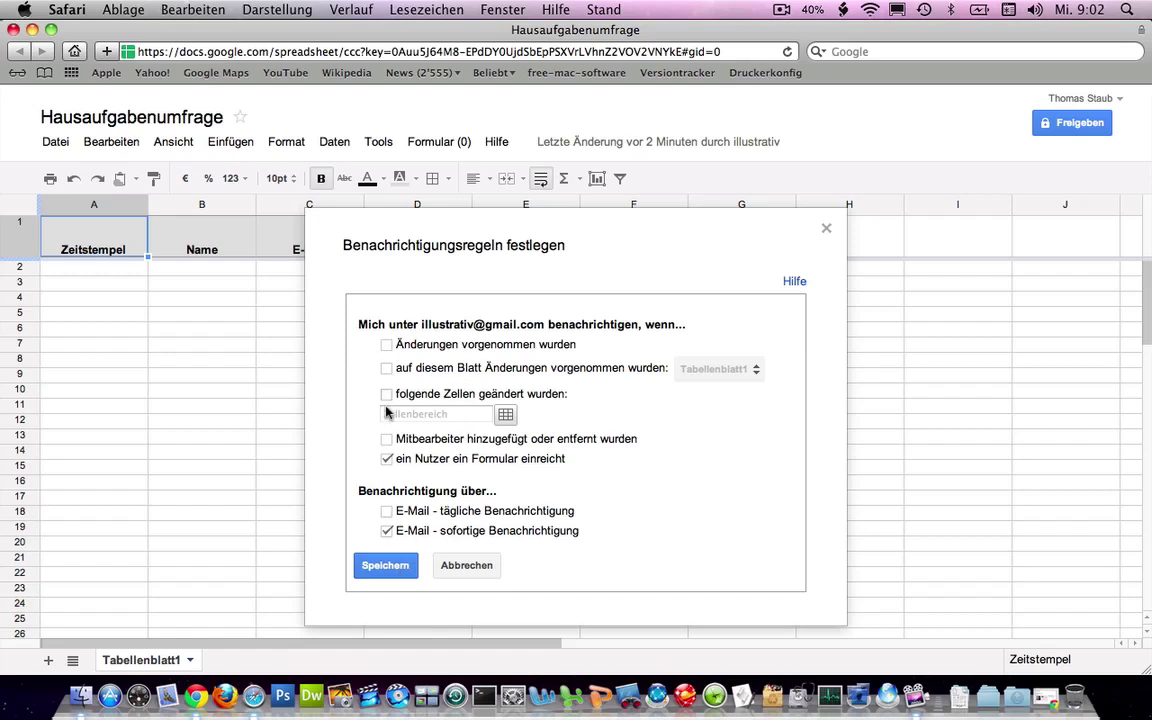
left_click(373, 566)
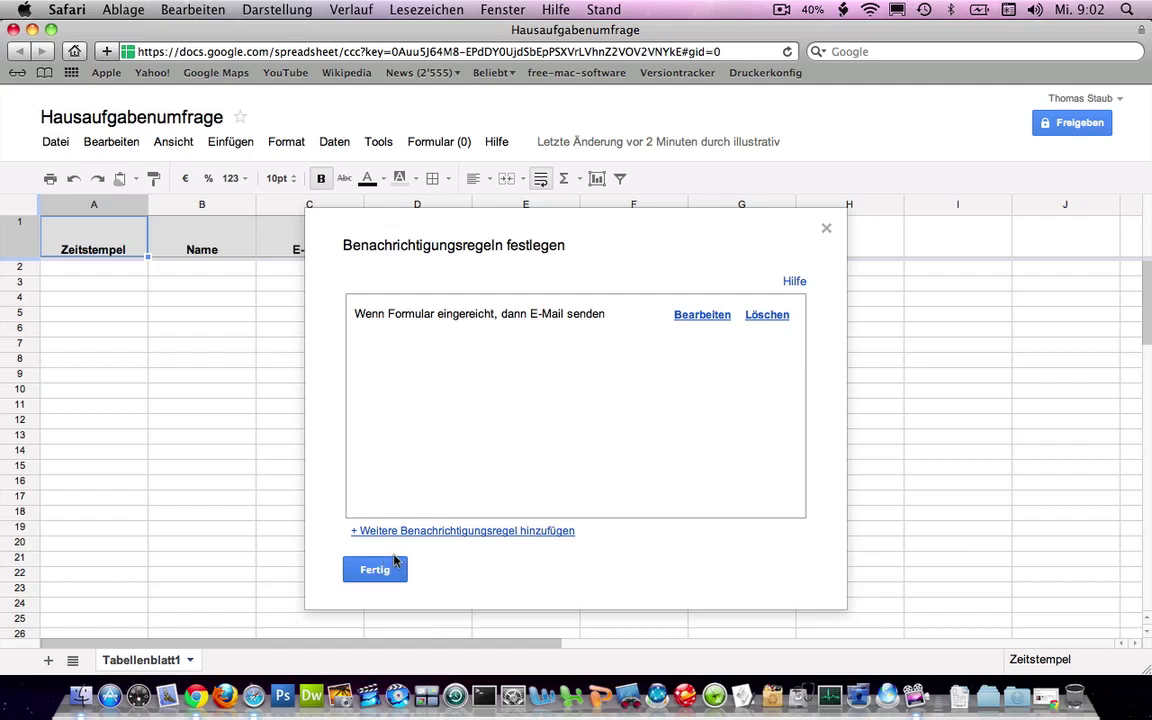
left_click(826, 229)
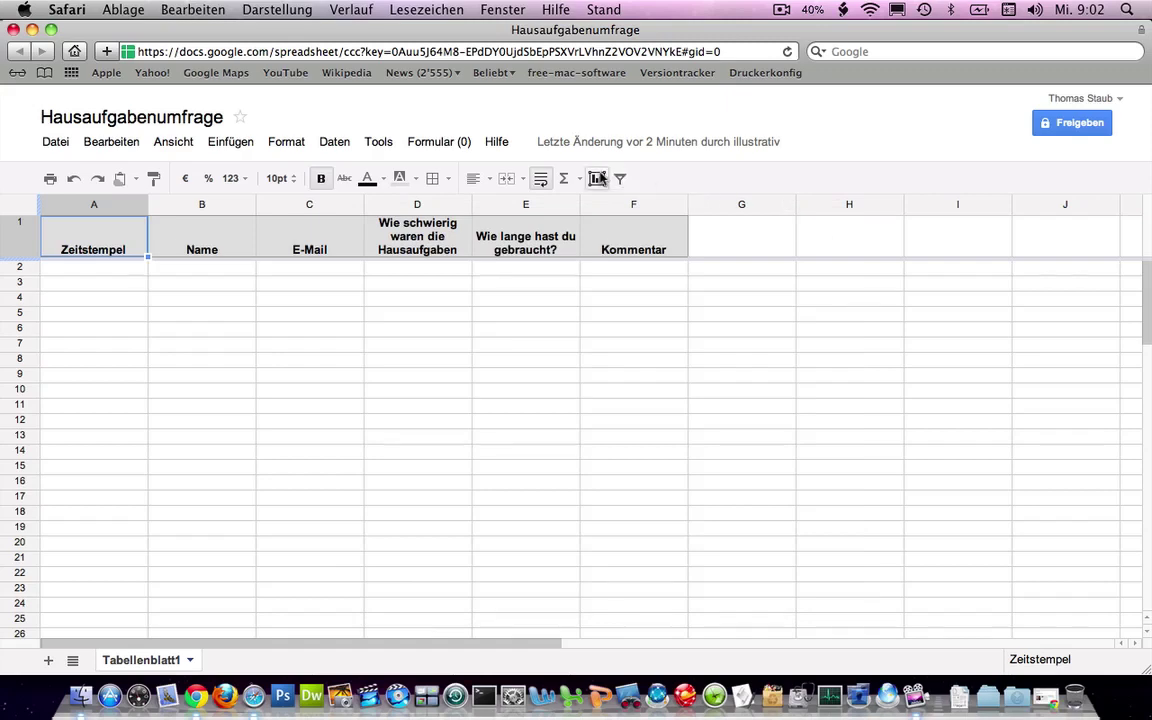
Step: Open the Klasse 2Ba site in Google Sites in a new browser window and go to its Hausaufgaben-Tipps page
key("super+n")
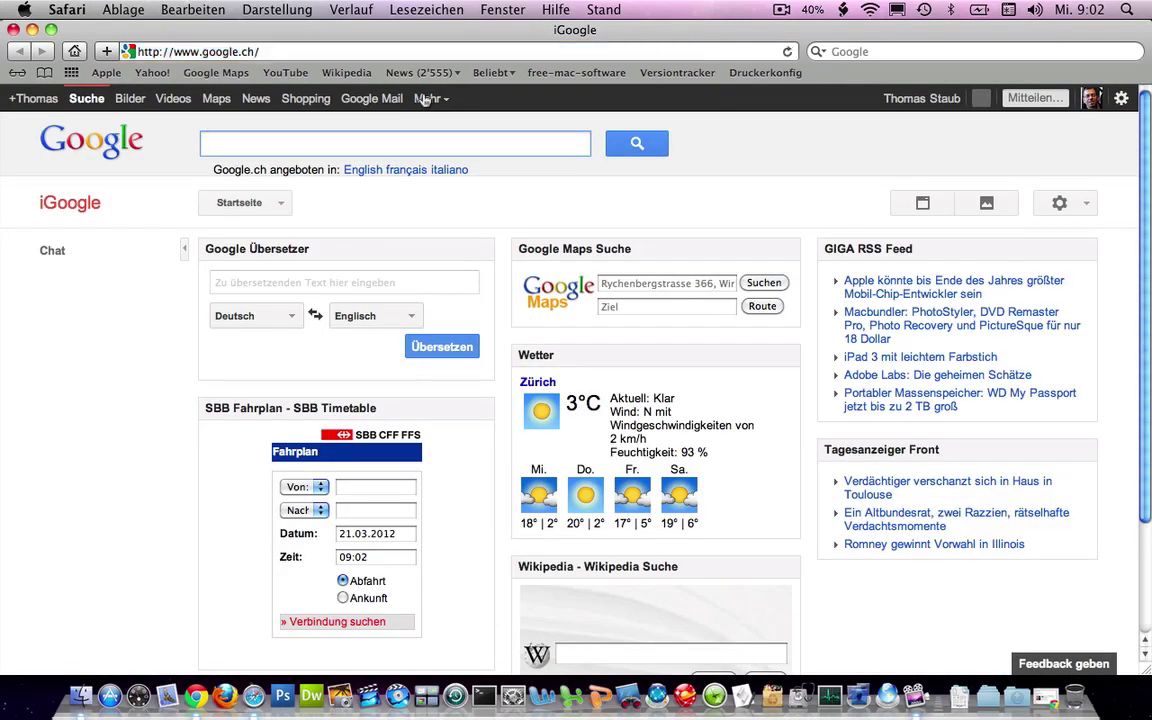
left_click(426, 99)
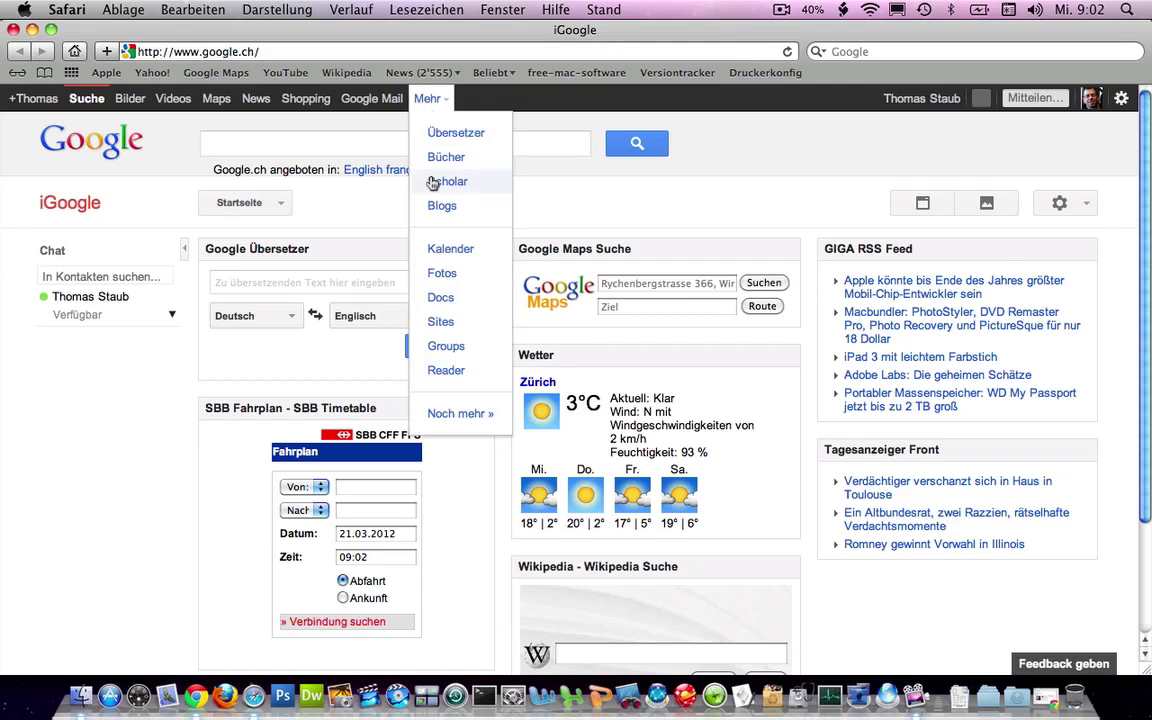
left_click(441, 322)
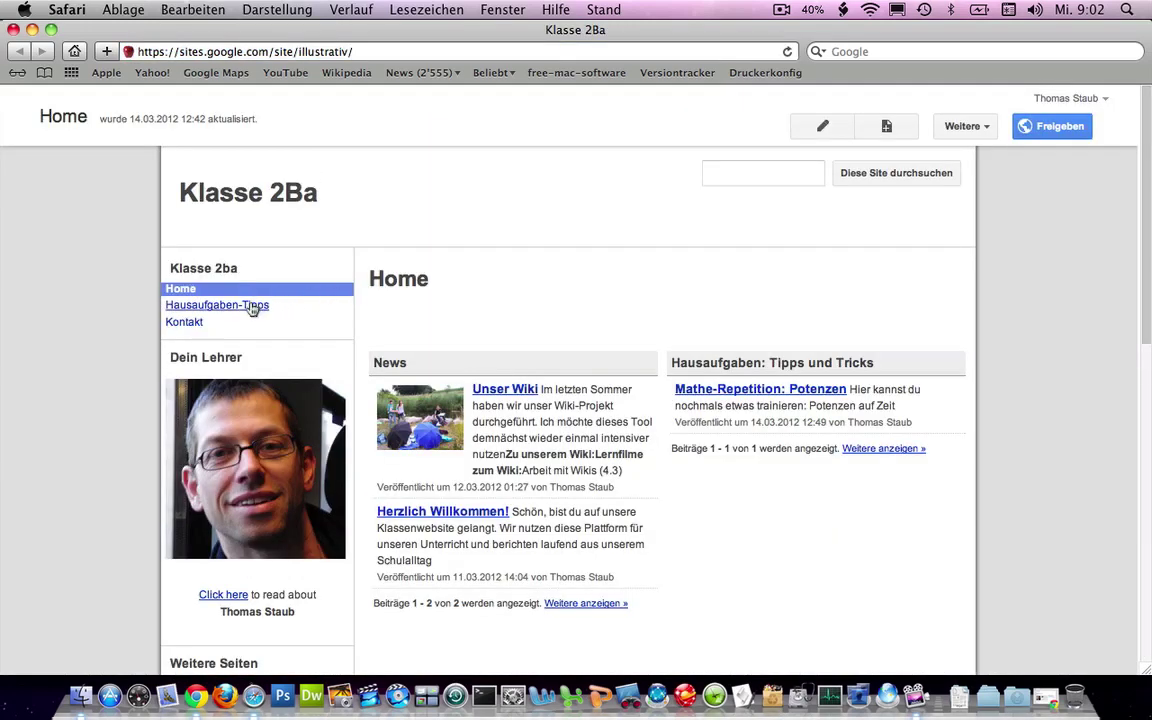
left_click(252, 308)
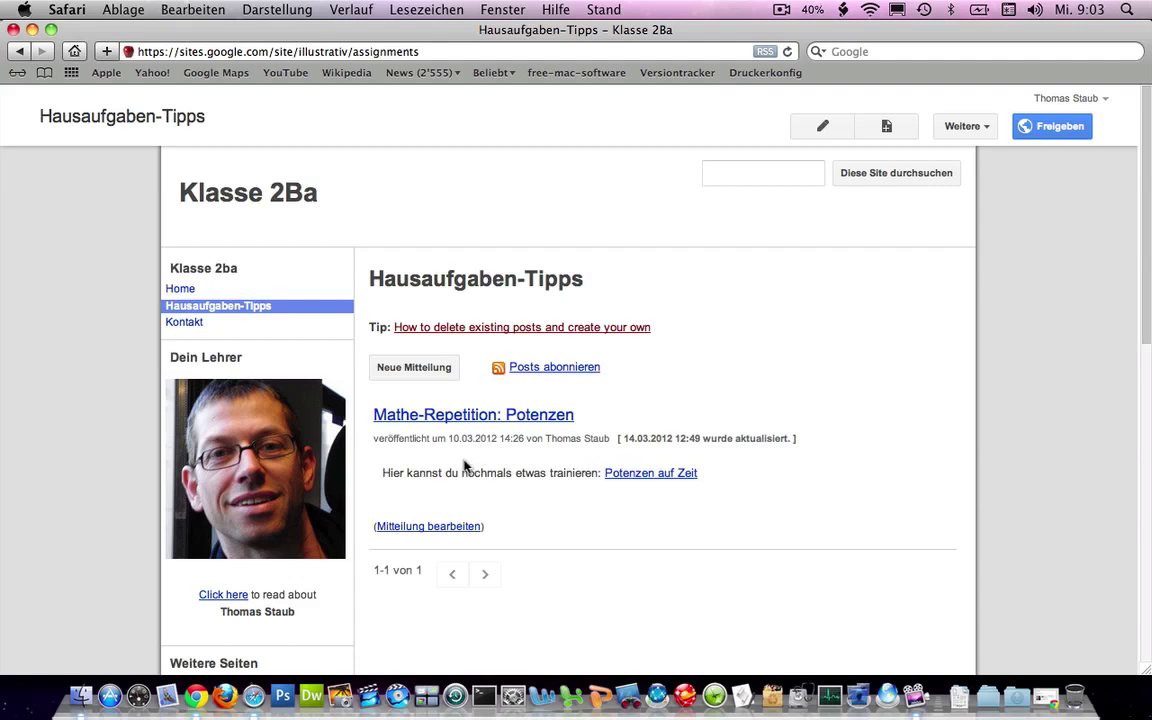
Step: Create a new post on the Hausaufgaben-Tipps page titled "Umfrage zu Hausaufgaben" and place the cursor in its body
left_click(421, 370)
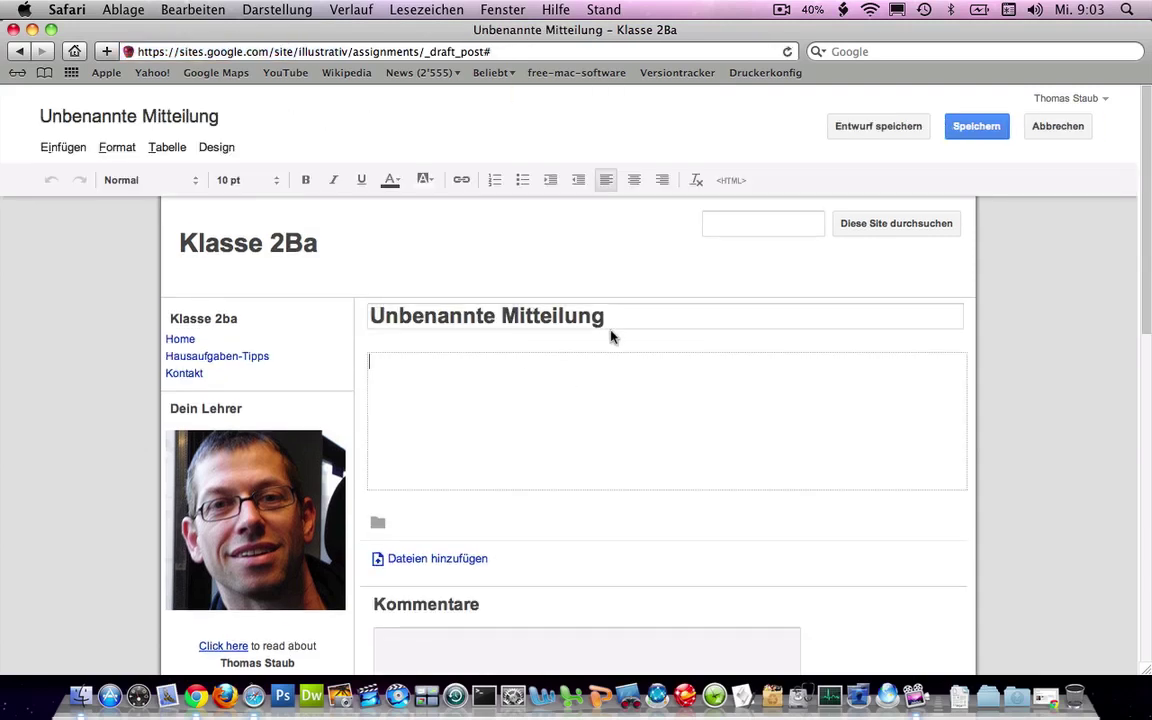
left_click_drag(614, 322, 360, 306)
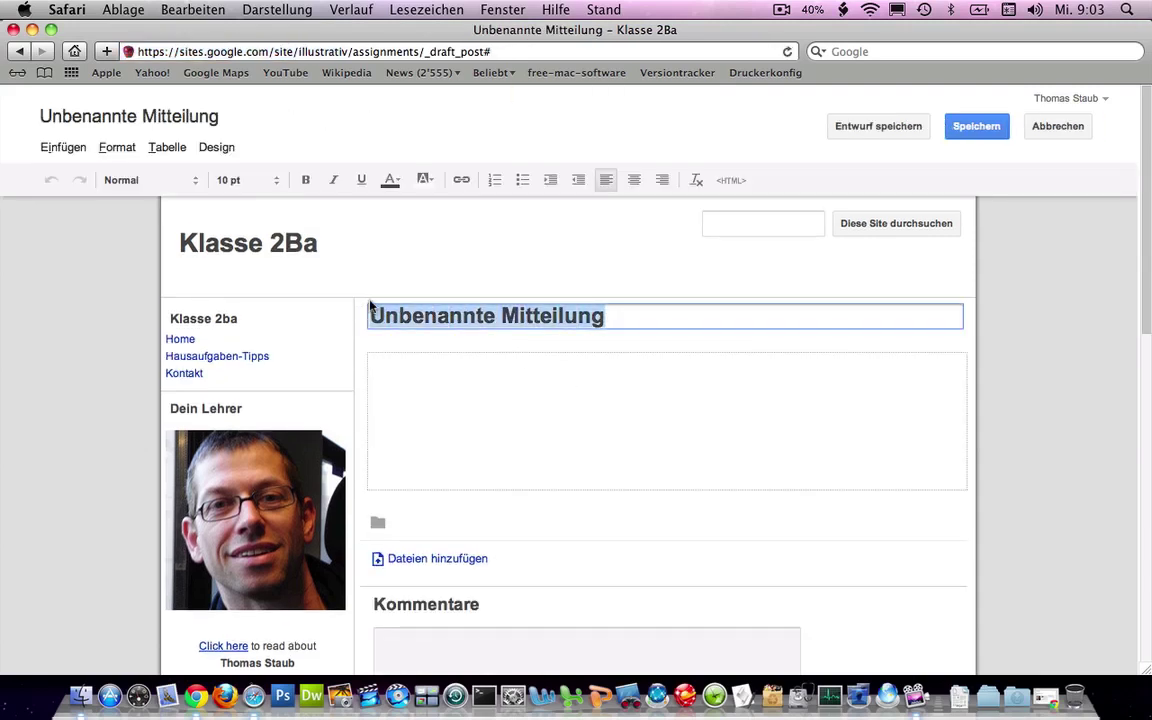
type("Umfrage")
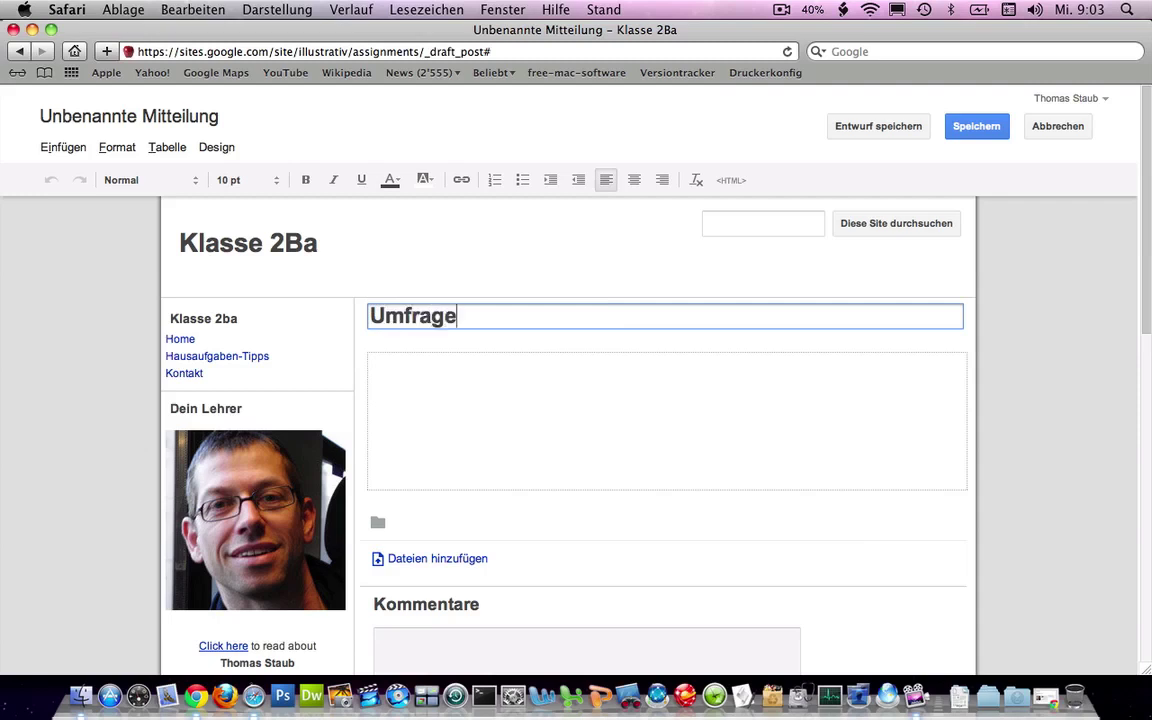
type(" zu Haus")
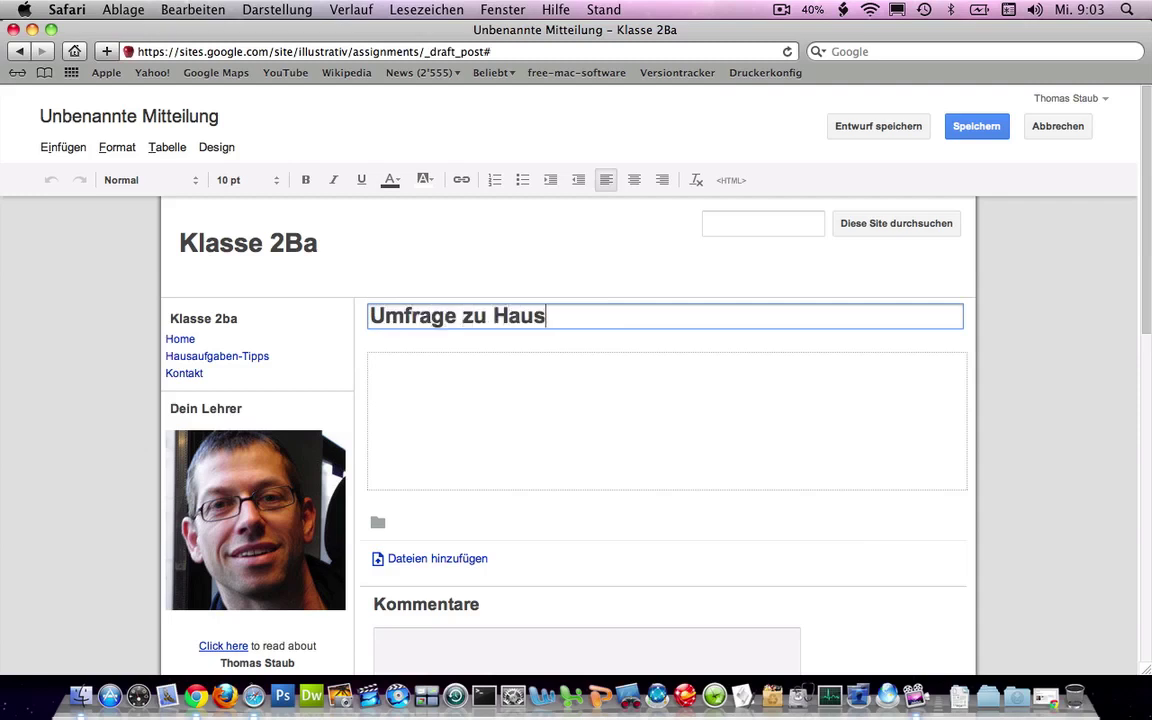
type("aufgaben")
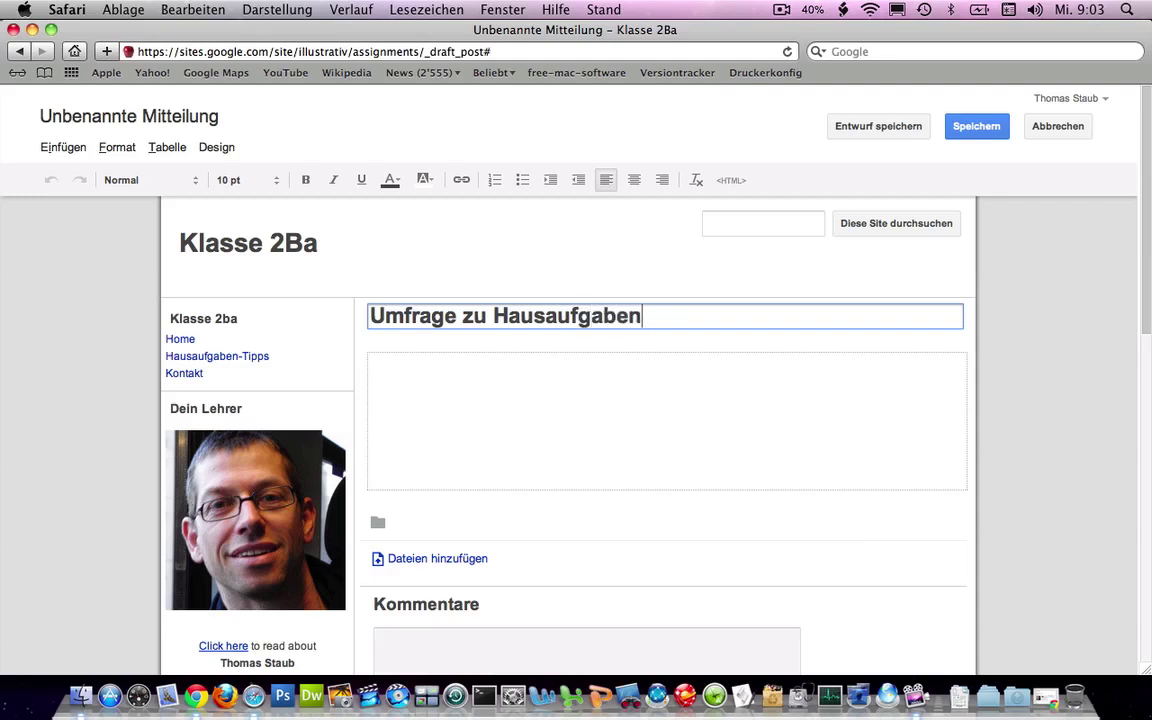
left_click(407, 364)
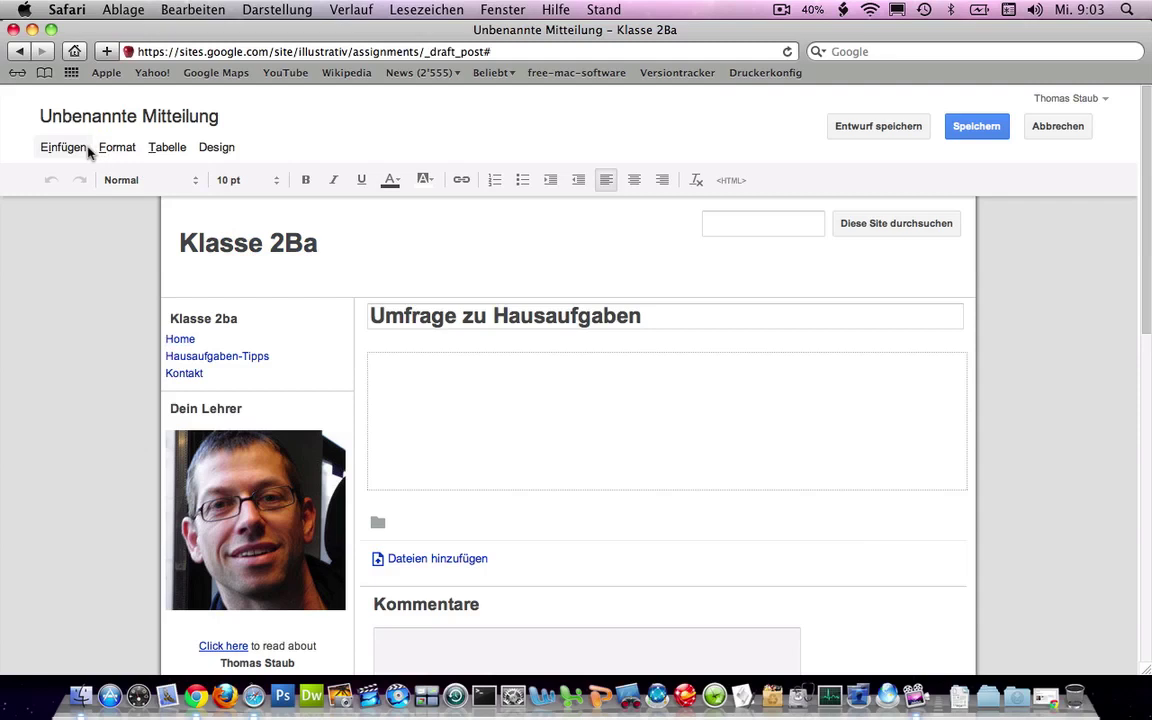
Step: Choose the Hausaufgabenumfrage form as the spreadsheet form to insert into the post's body
left_click(88, 149)
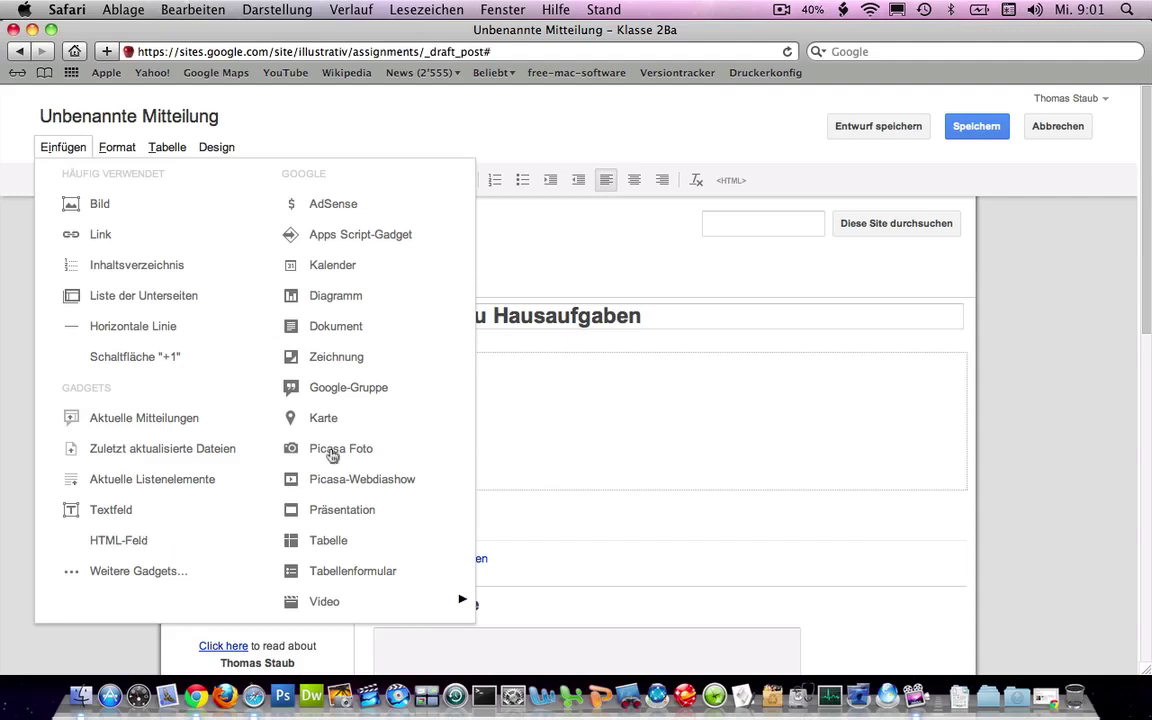
left_click(355, 571)
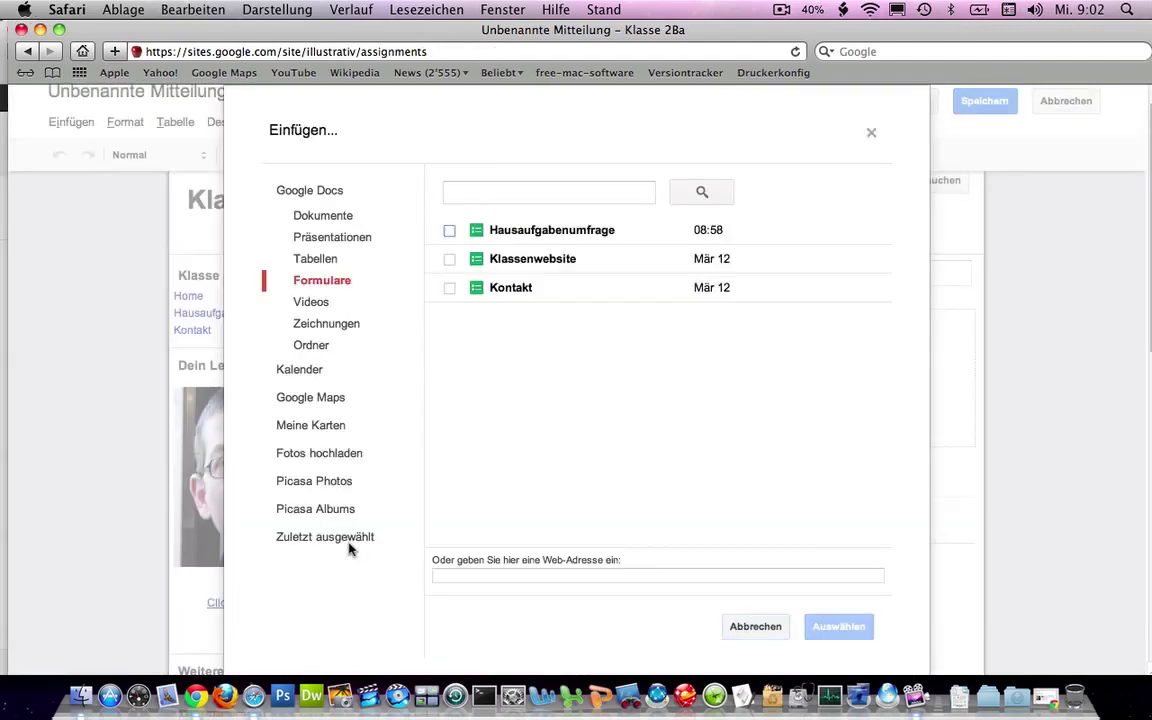
left_click(449, 230)
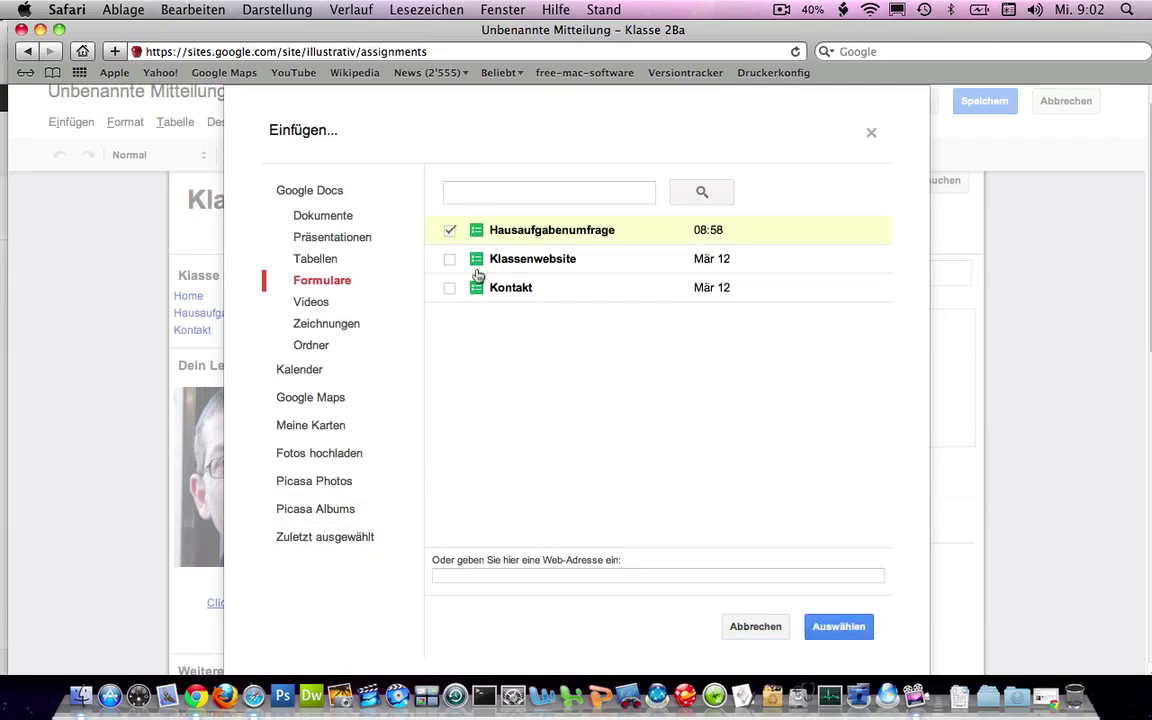
left_click(838, 627)
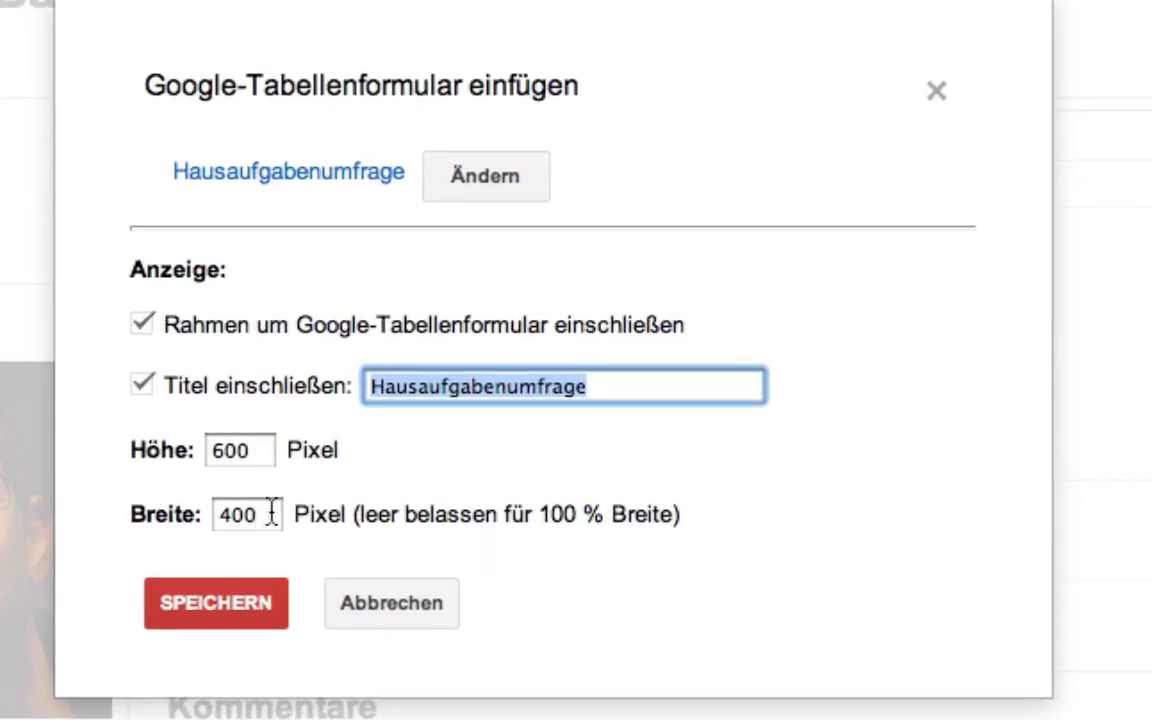
Step: Embed the form with a blank width and without its title, and save the post
left_click(222, 513)
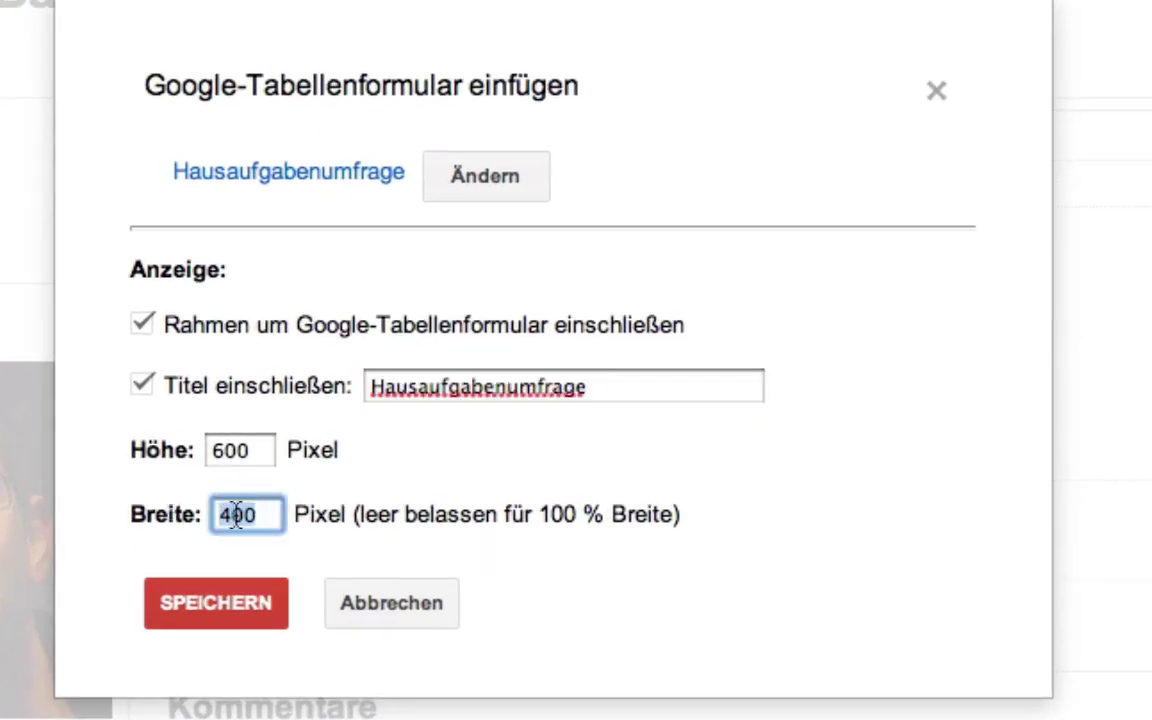
left_click_drag(267, 513, 199, 507)
key("BackSpace")
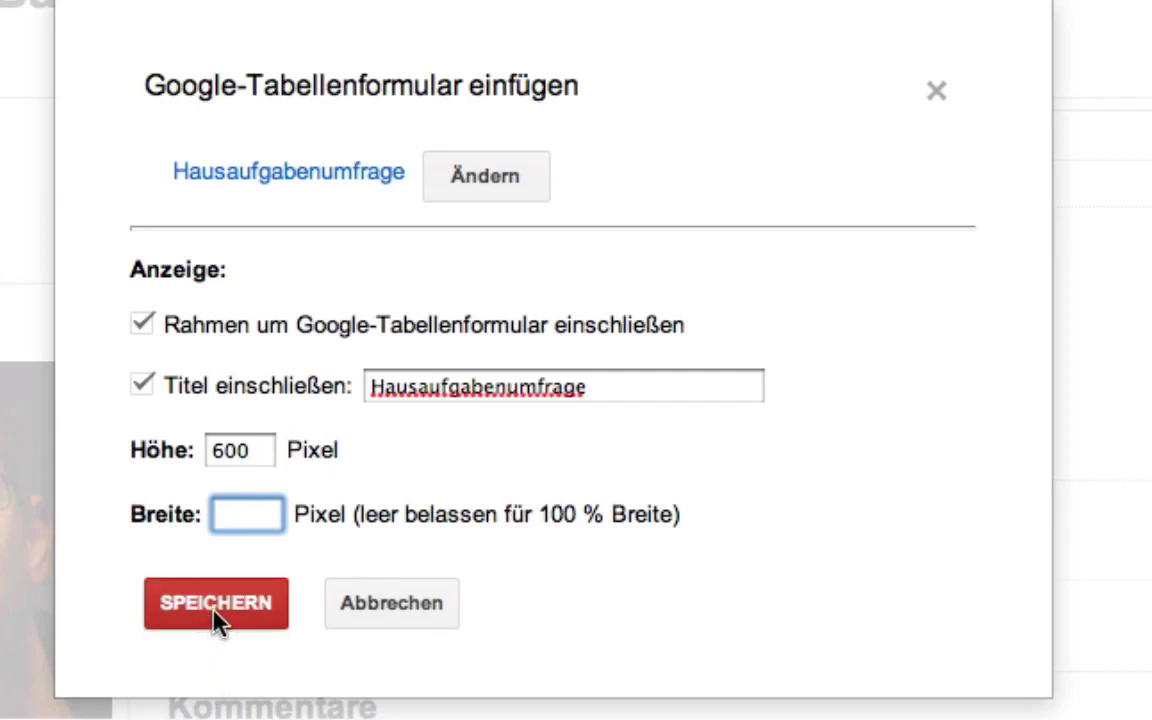
left_click(141, 388)
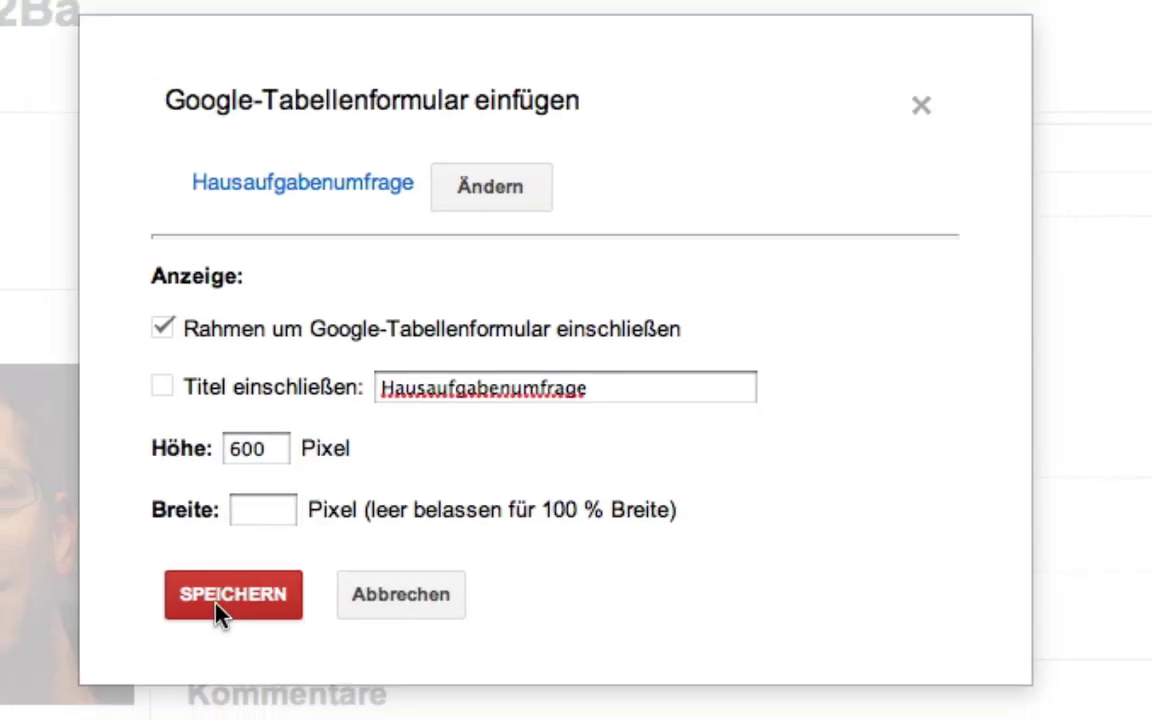
left_click(206, 612)
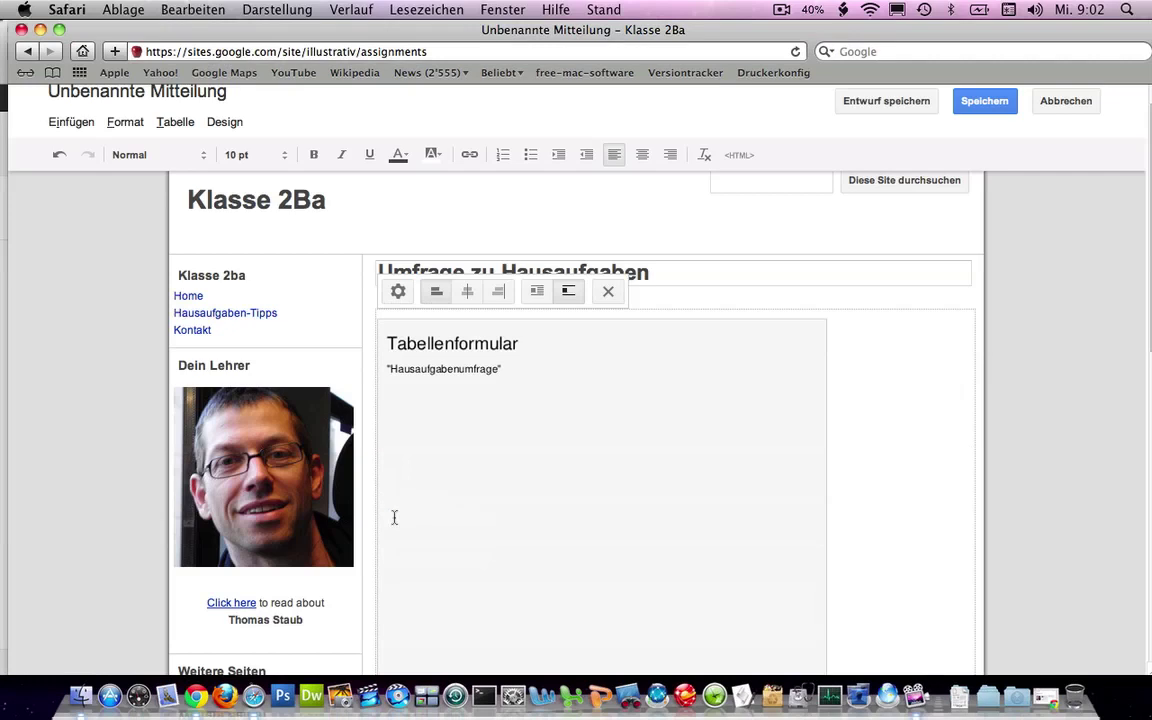
left_click(977, 104)
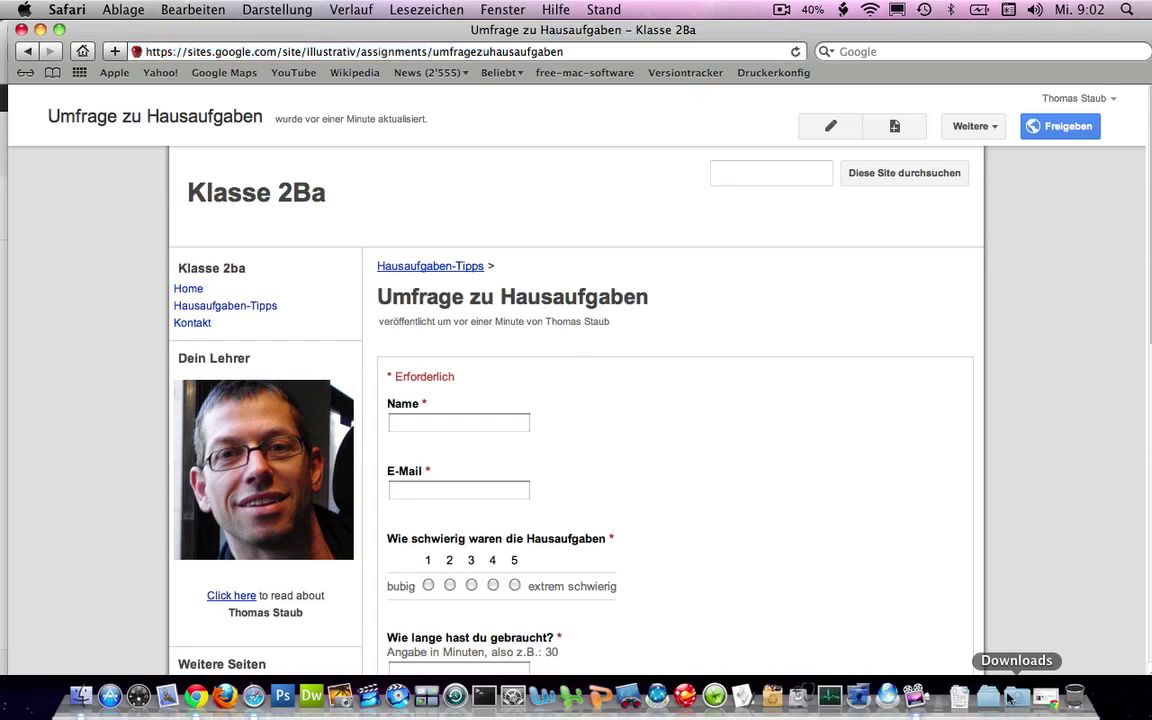
Step: Switch to the Klasse 2Ba site in Chrome and open the Hausaufgaben-Tipps page with the embedded survey
left_click(1045, 697)
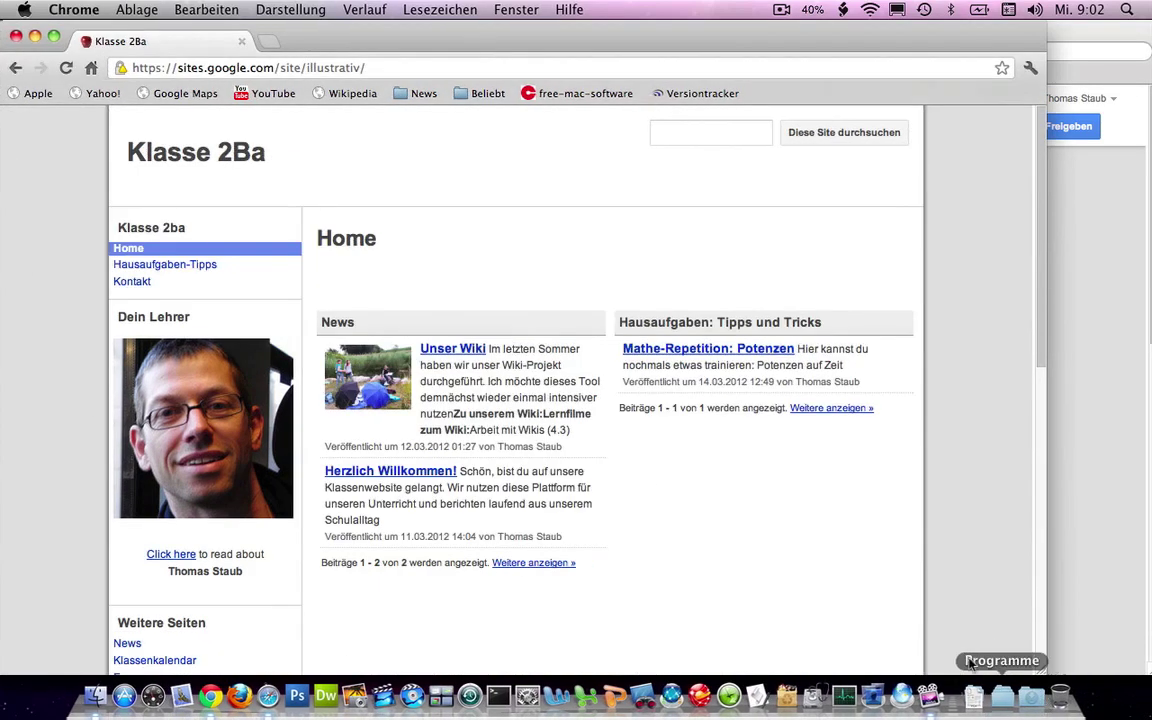
left_click(200, 264)
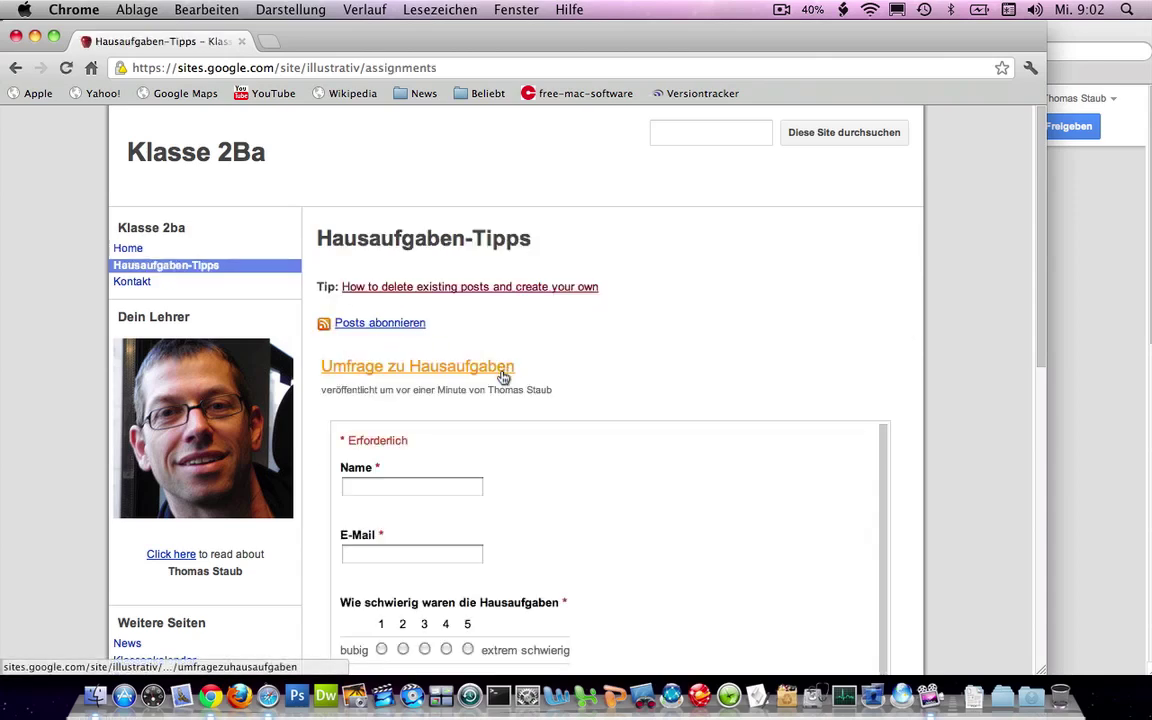
scroll(504, 378, "down", 1)
scroll(480, 420, "up", 1)
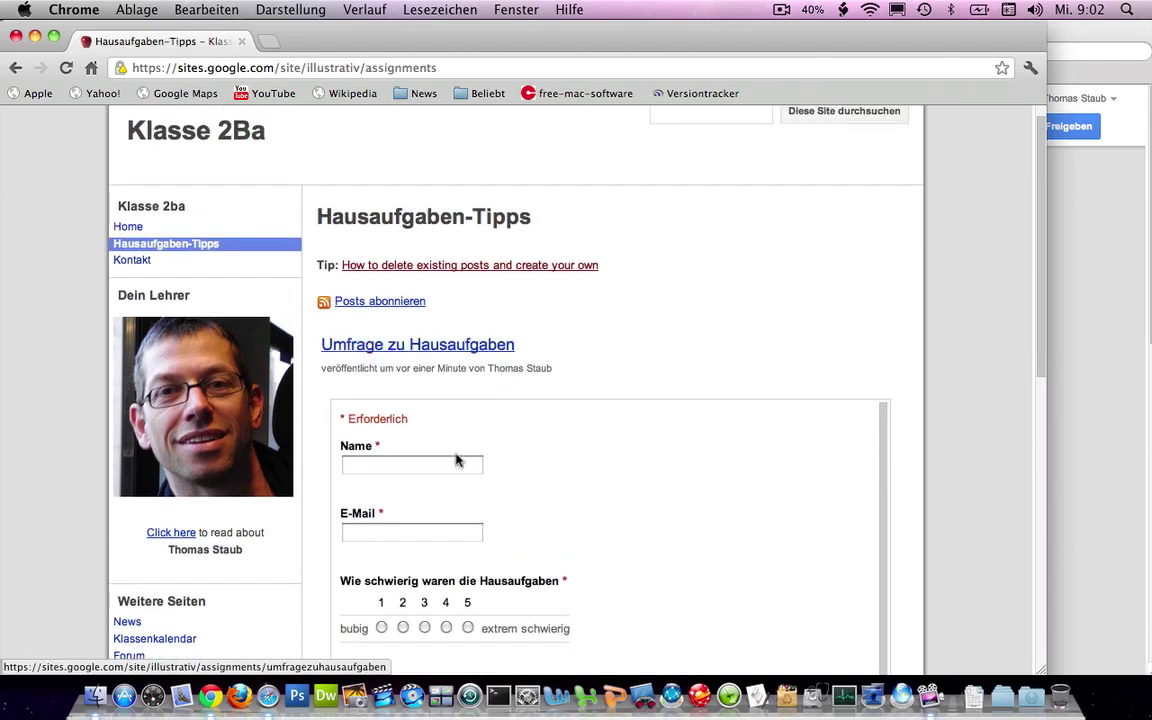
Step: Submit a test response with a name and e-mail address, difficulty 2, 20 minutes and the comment "Super Umfrage"
left_click(399, 466)
type("homas")
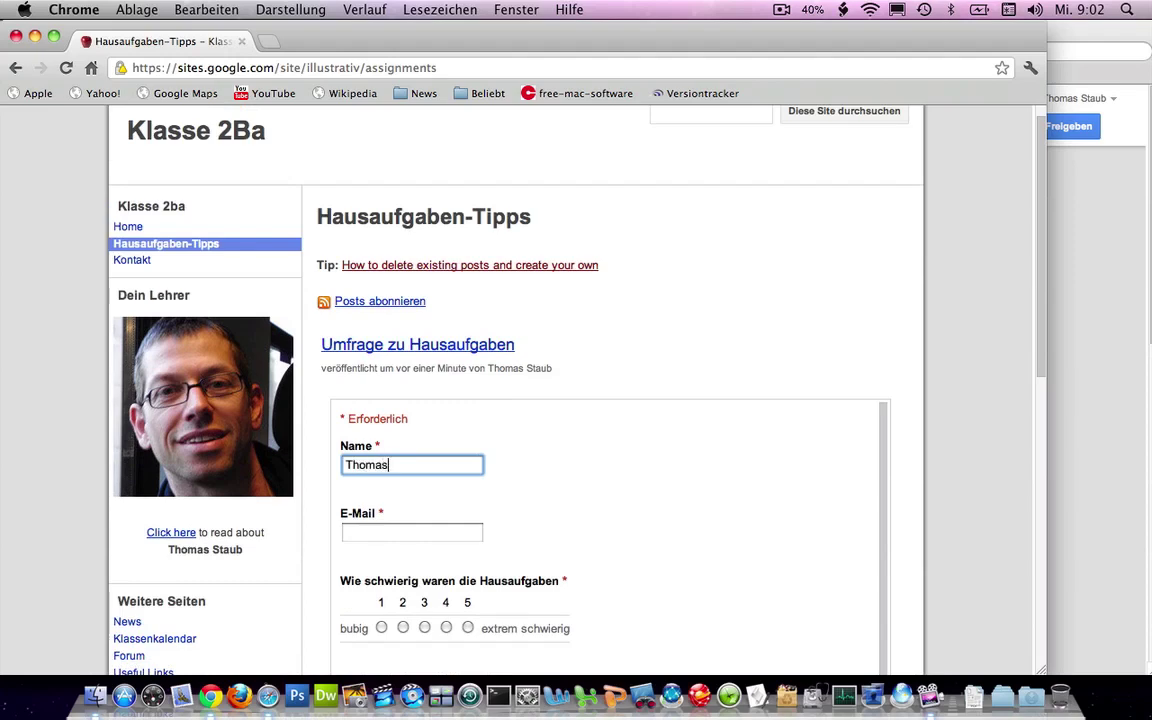
key("Tab")
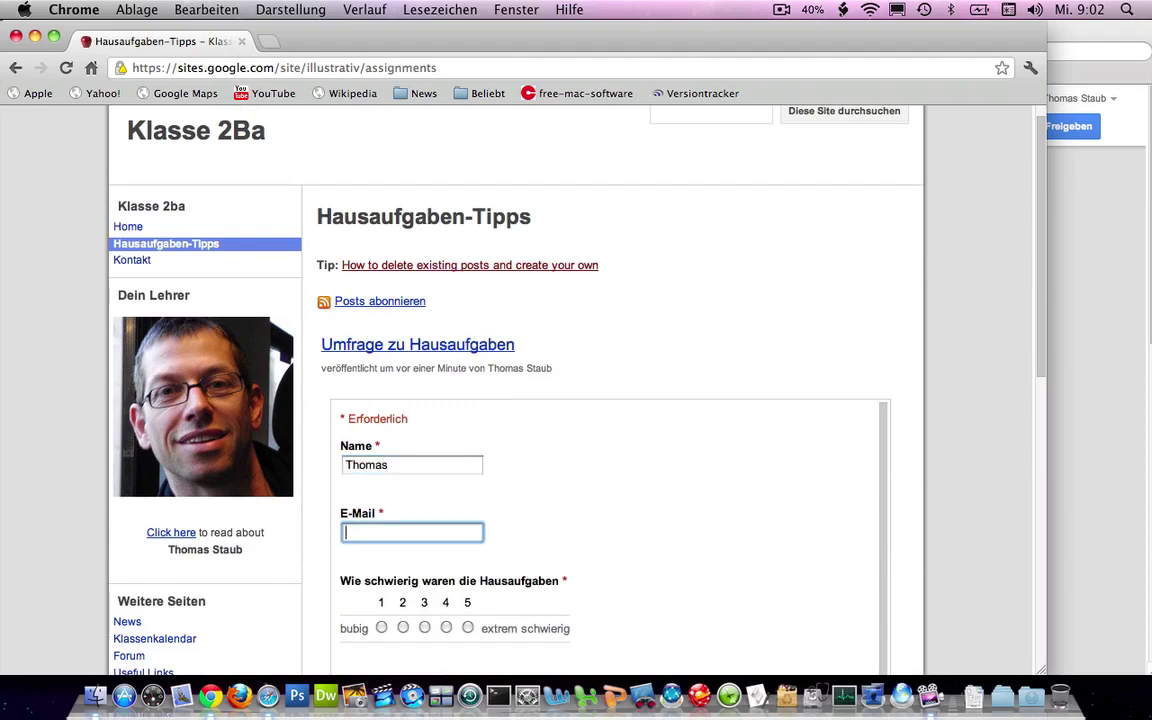
type("TThom")
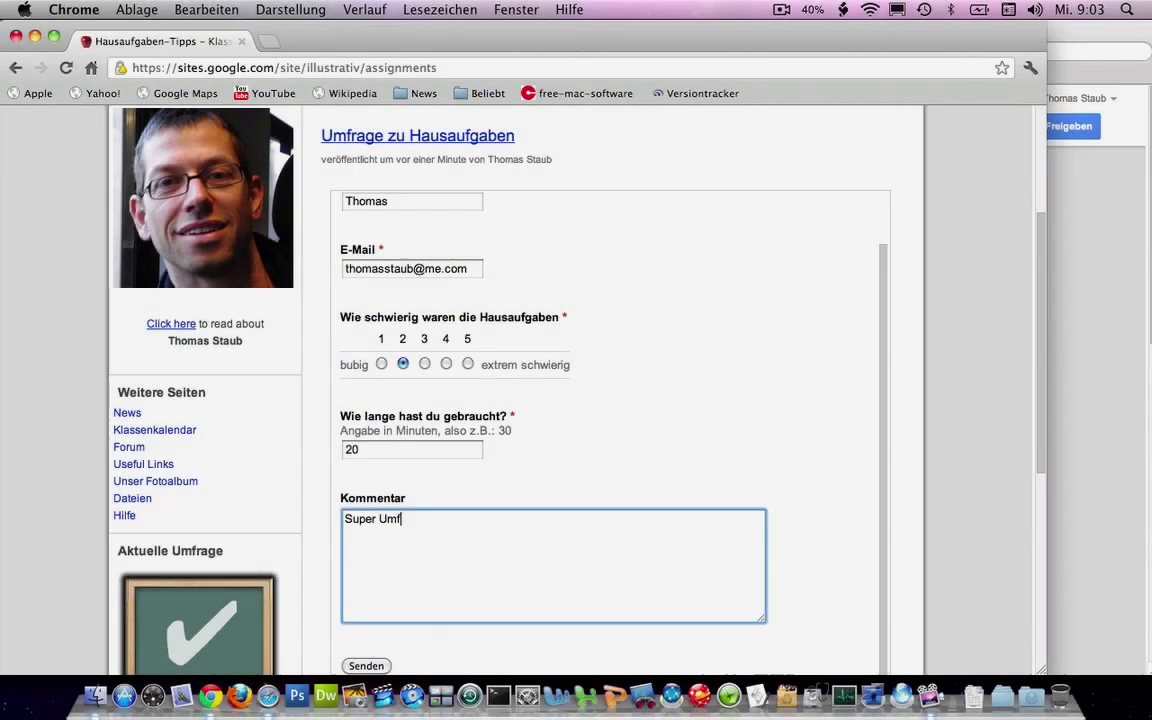
type("rage")
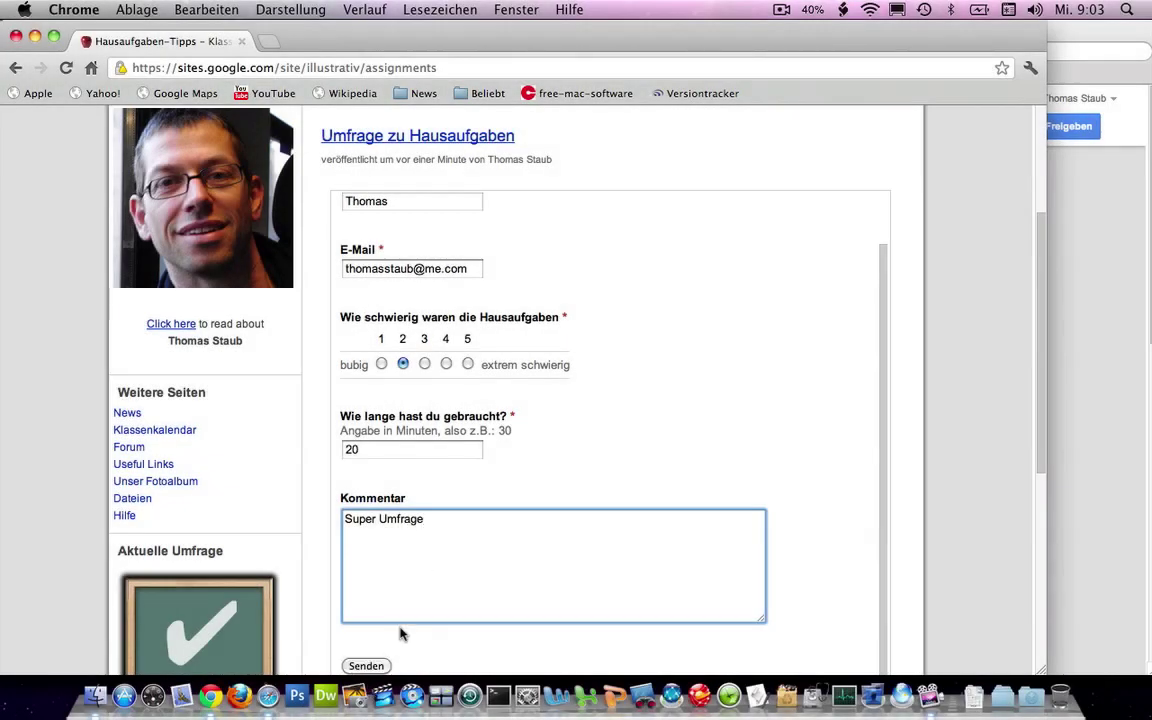
left_click(366, 665)
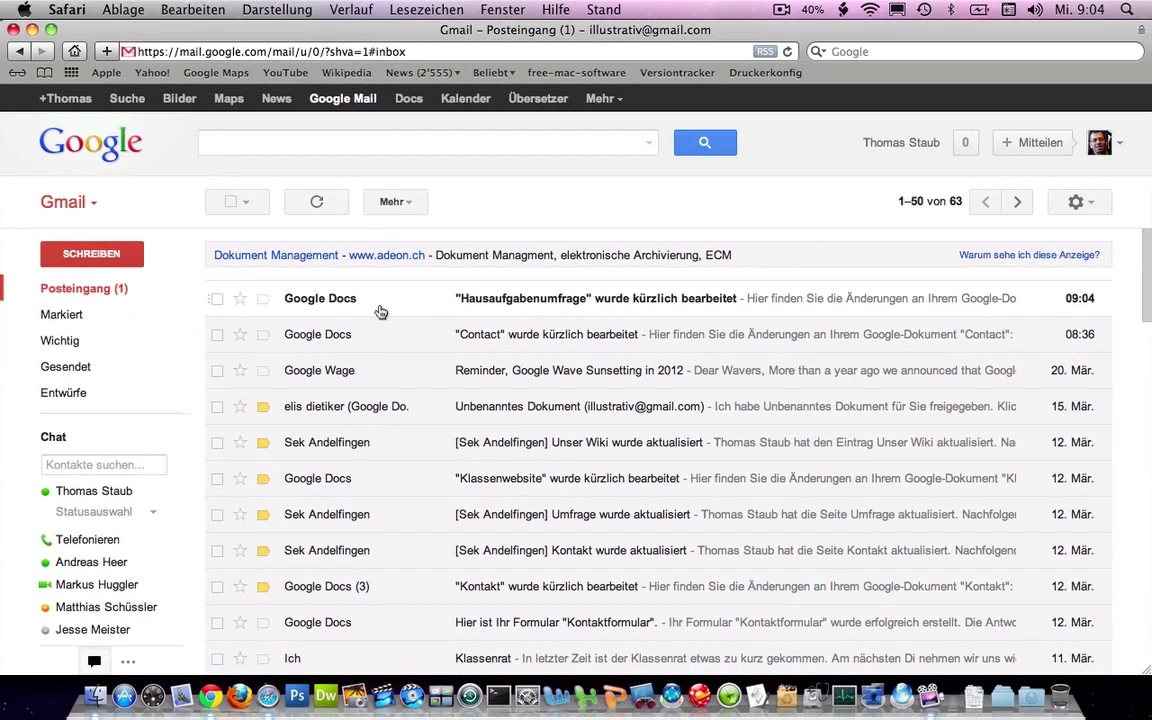
Step: Open the Google Docs notification e-mail about Hausaufgabenumfrage in Gmail and view the linked changes
left_click(508, 302)
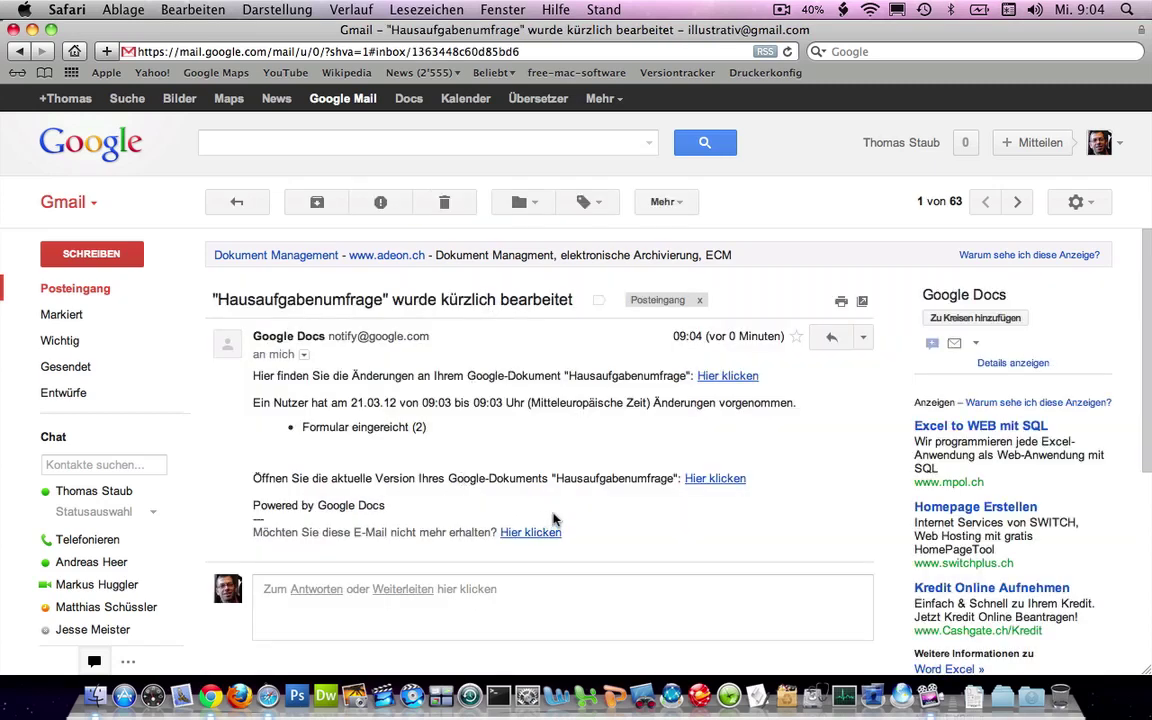
left_click(728, 377)
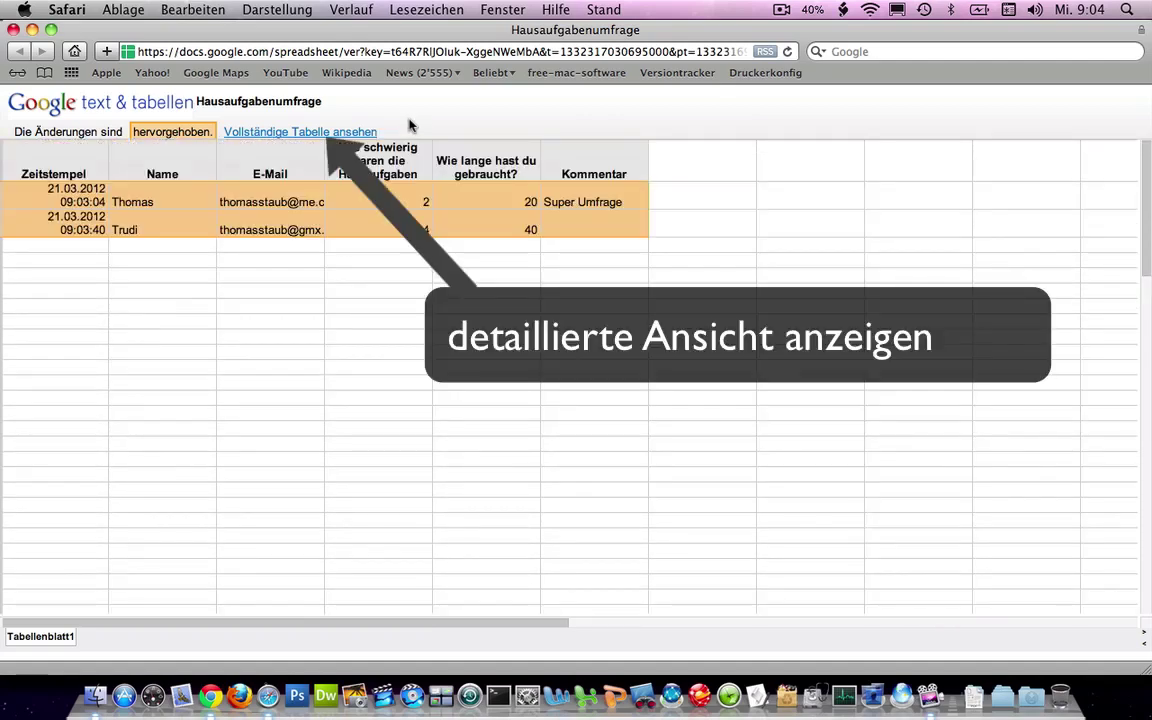
Step: Open the complete Hausaufgabenumfrage response table and bring up its form options
left_click(365, 132)
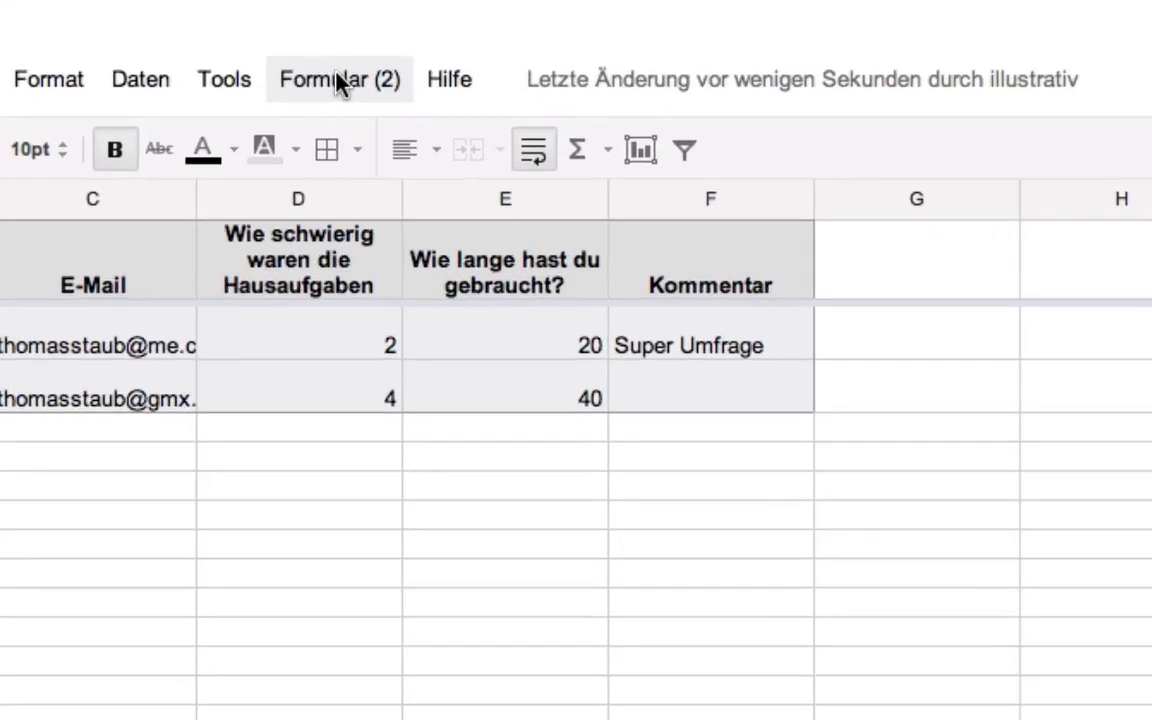
left_click(438, 146)
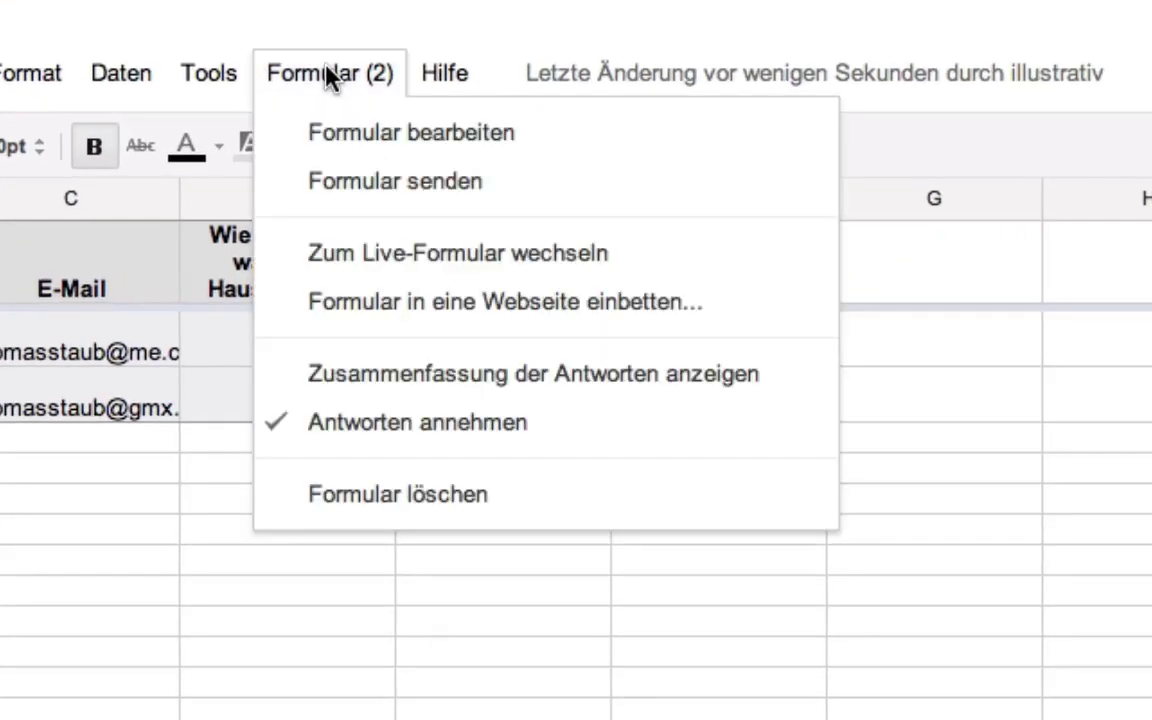